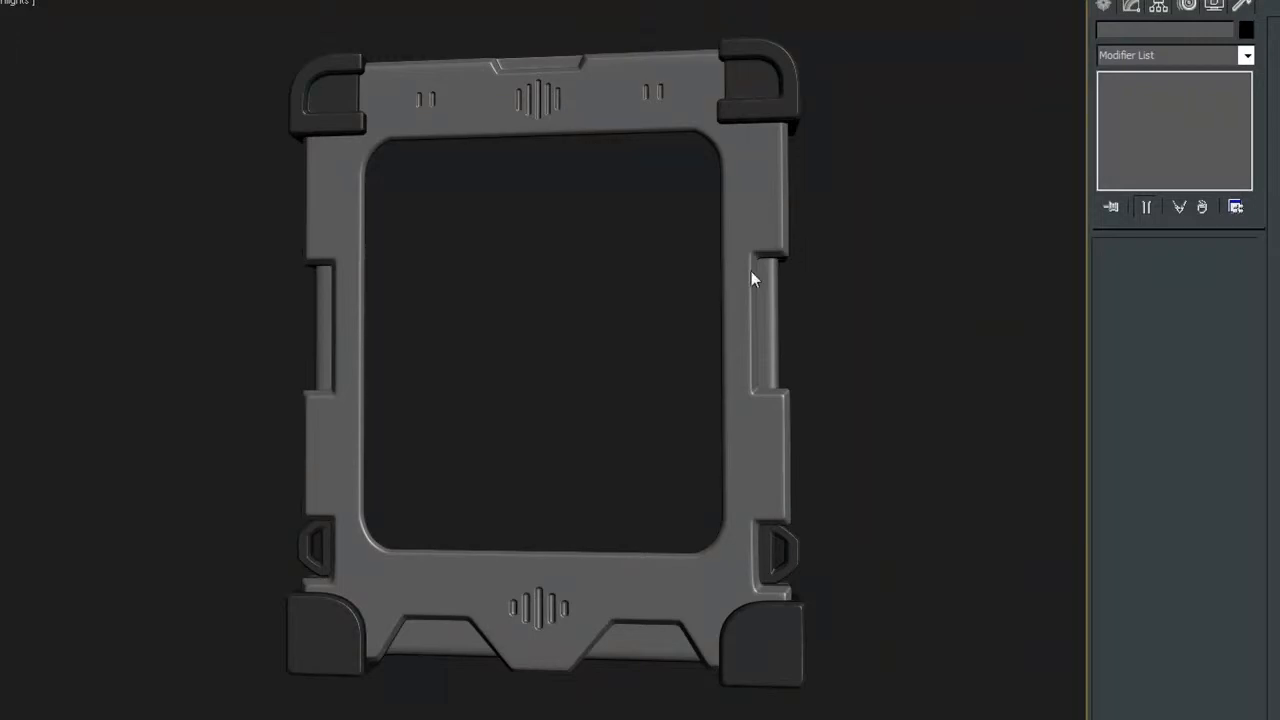
- Show the home grid in the perspective viewport
middle_click_drag(766, 286, 797, 277, "alt")
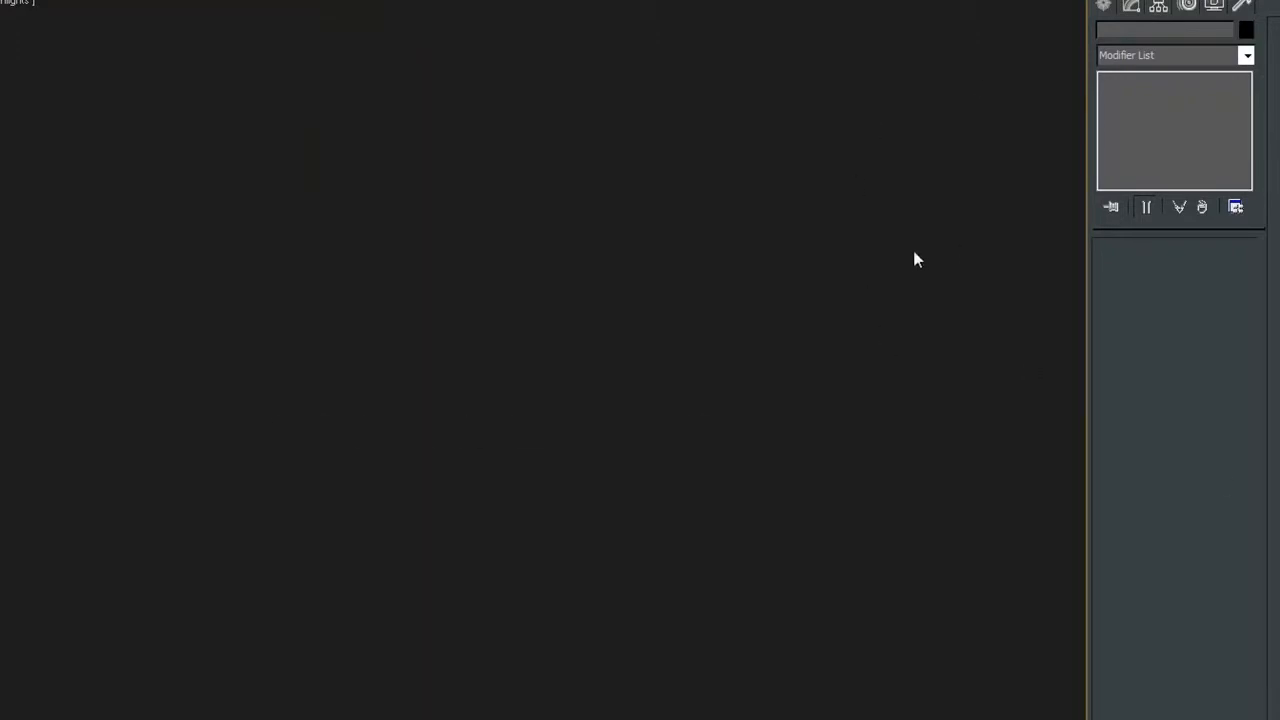
key("g")
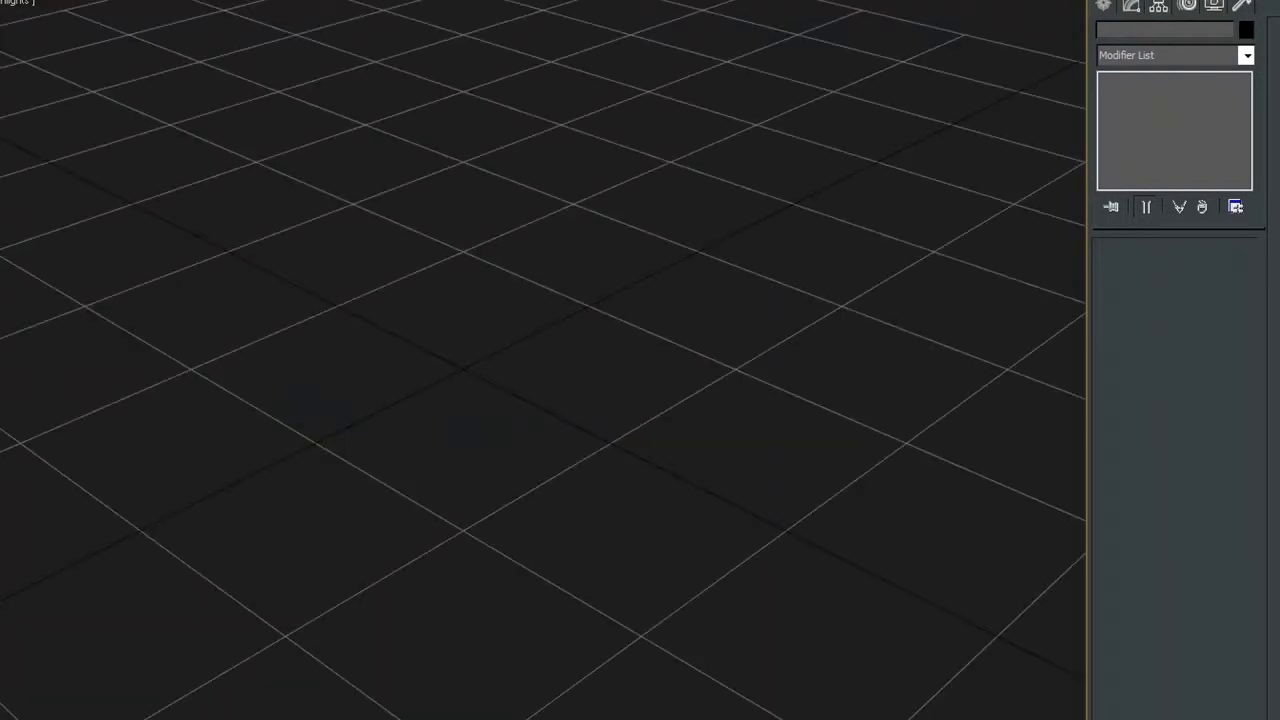
- Bring up the viewport quad menu to view the modifier shortcuts in its tools 2 section
left_click(445, 0)
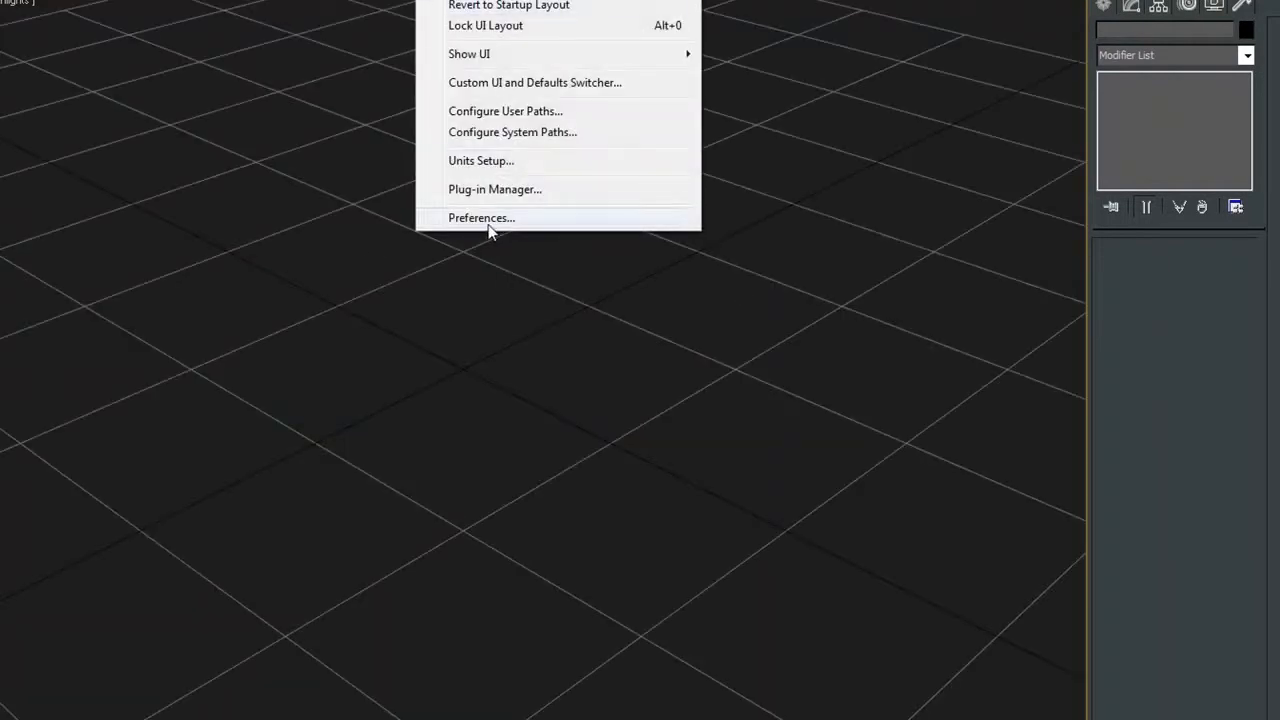
left_click(354, 346)
right_click(468, 276)
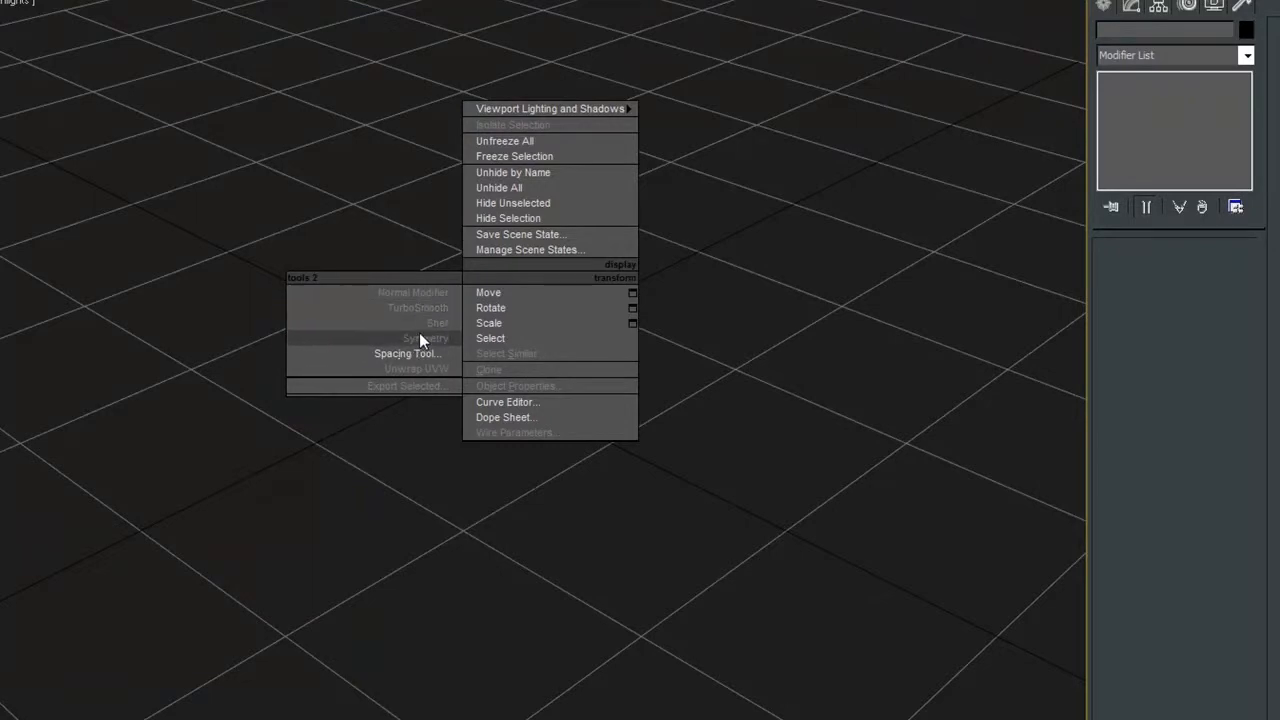
- Open the quad menu customization and examine the Context Edit Poly Tools 2 entries of the tools 2 quad
left_click(448, 0)
left_click(448, 0)
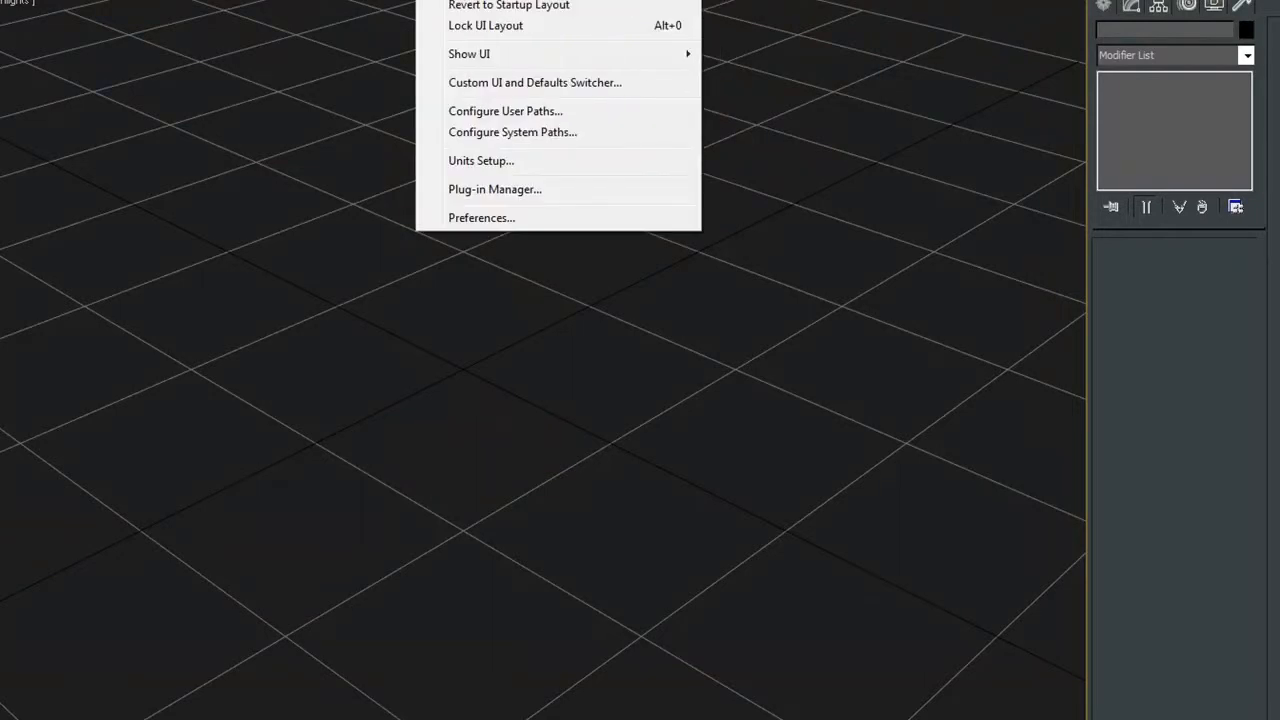
left_click(480, 0)
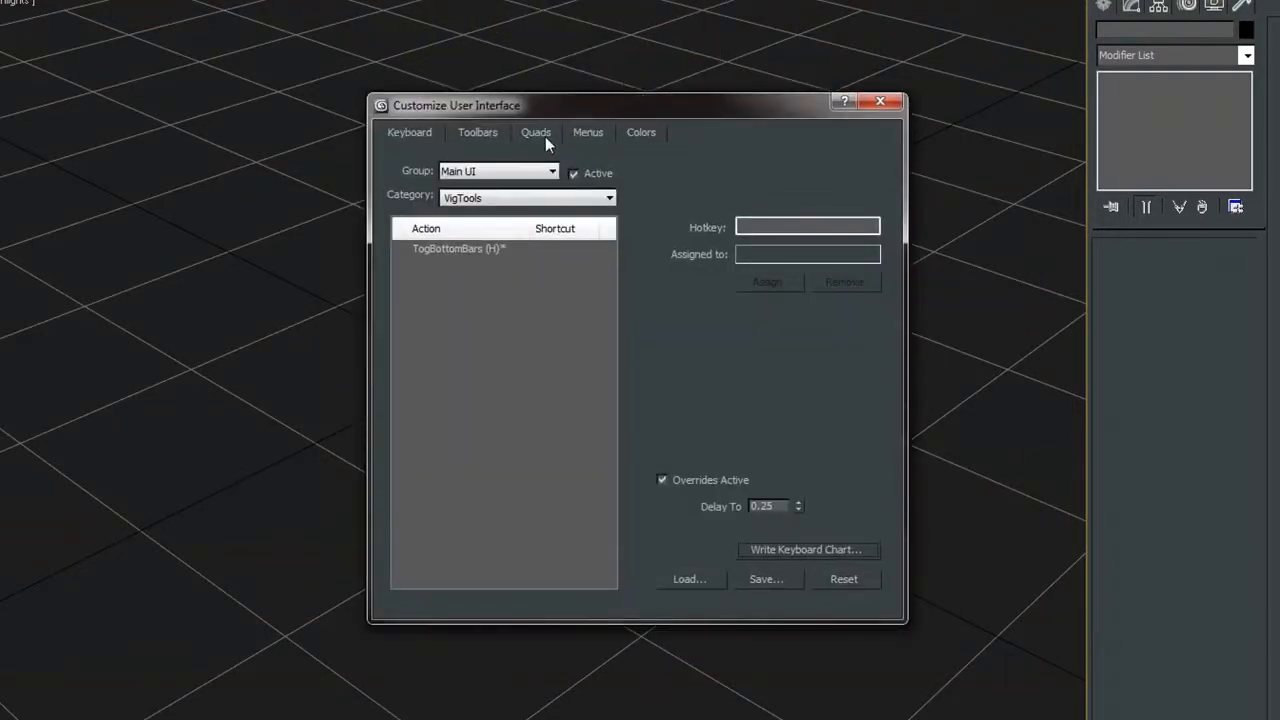
left_click(537, 134)
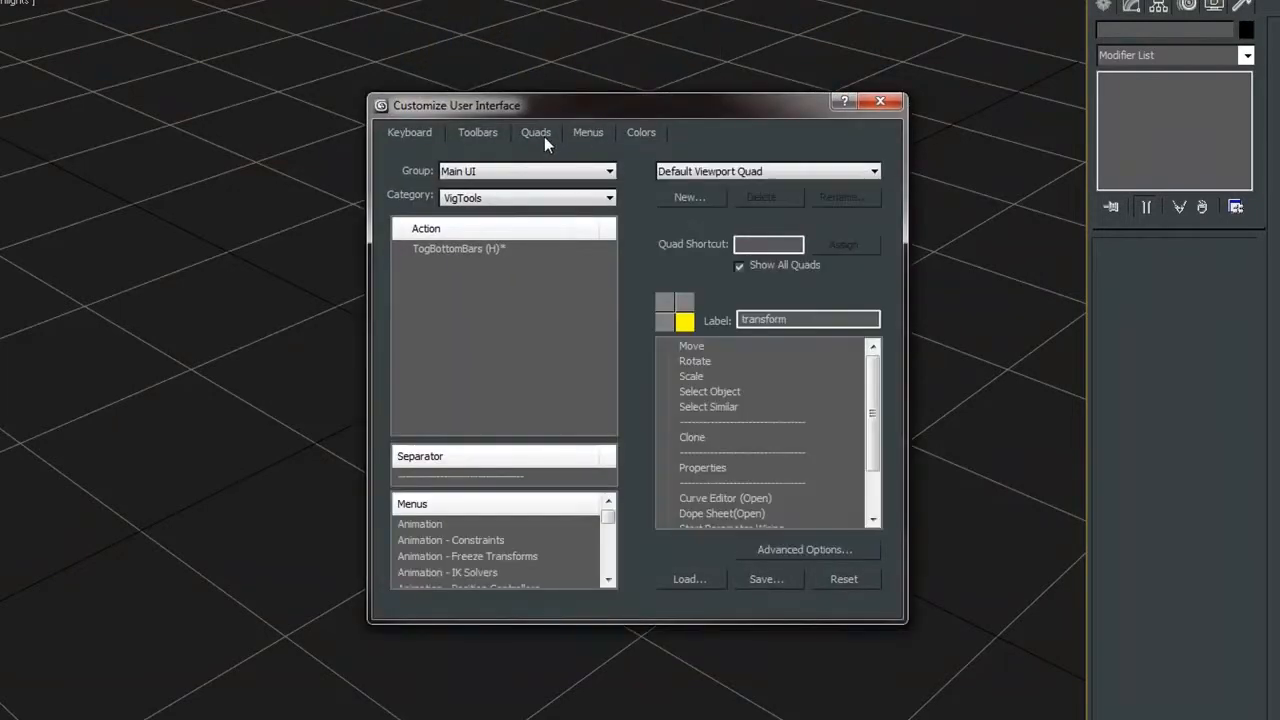
left_click(668, 326)
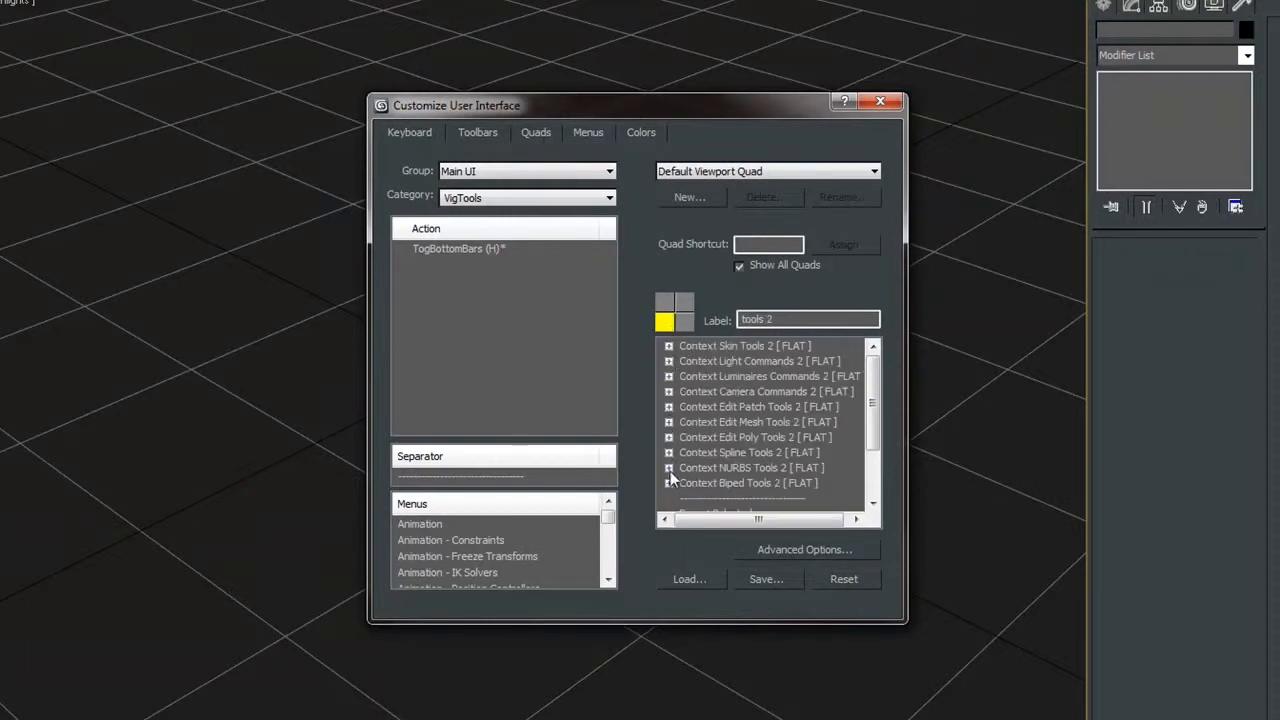
left_click(669, 436)
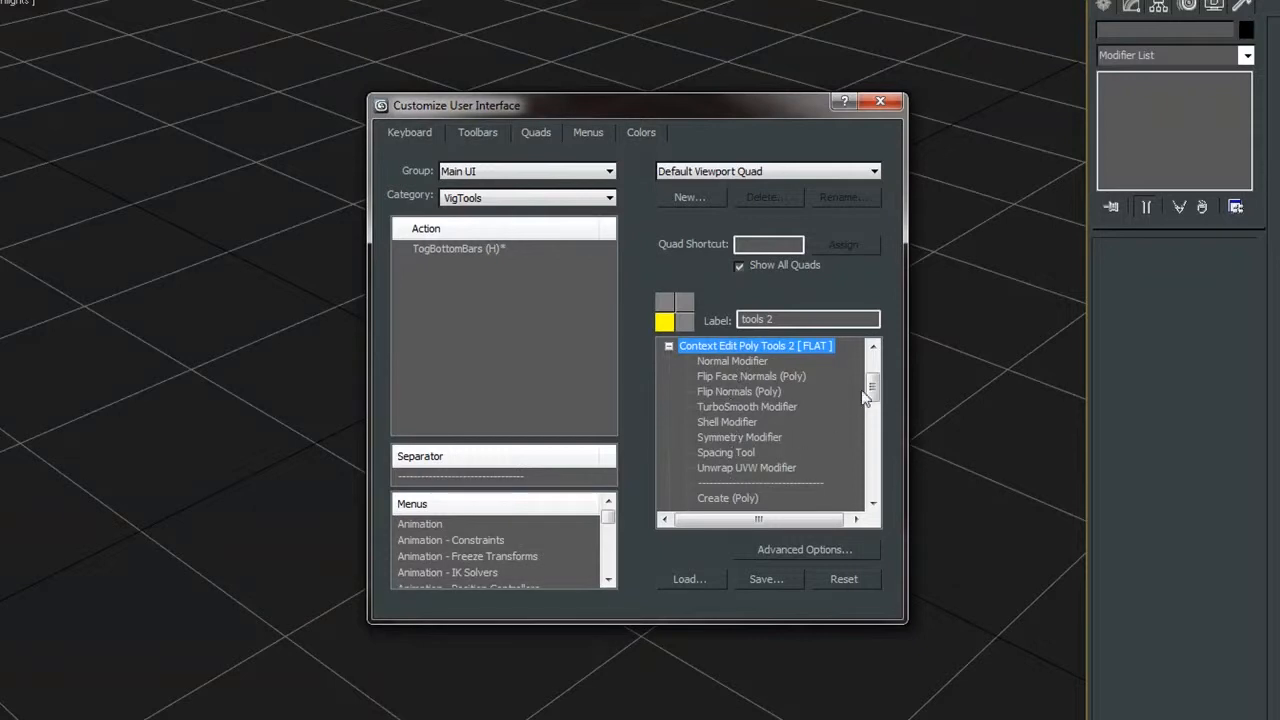
mouse_move(876, 400)
left_mouse_down()
mouse_move(876, 446)
mouse_move(876, 402)
left_mouse_up()
- List the Main UI actions of the Editable Polygon Object category and close the interface customization
left_click(489, 170)
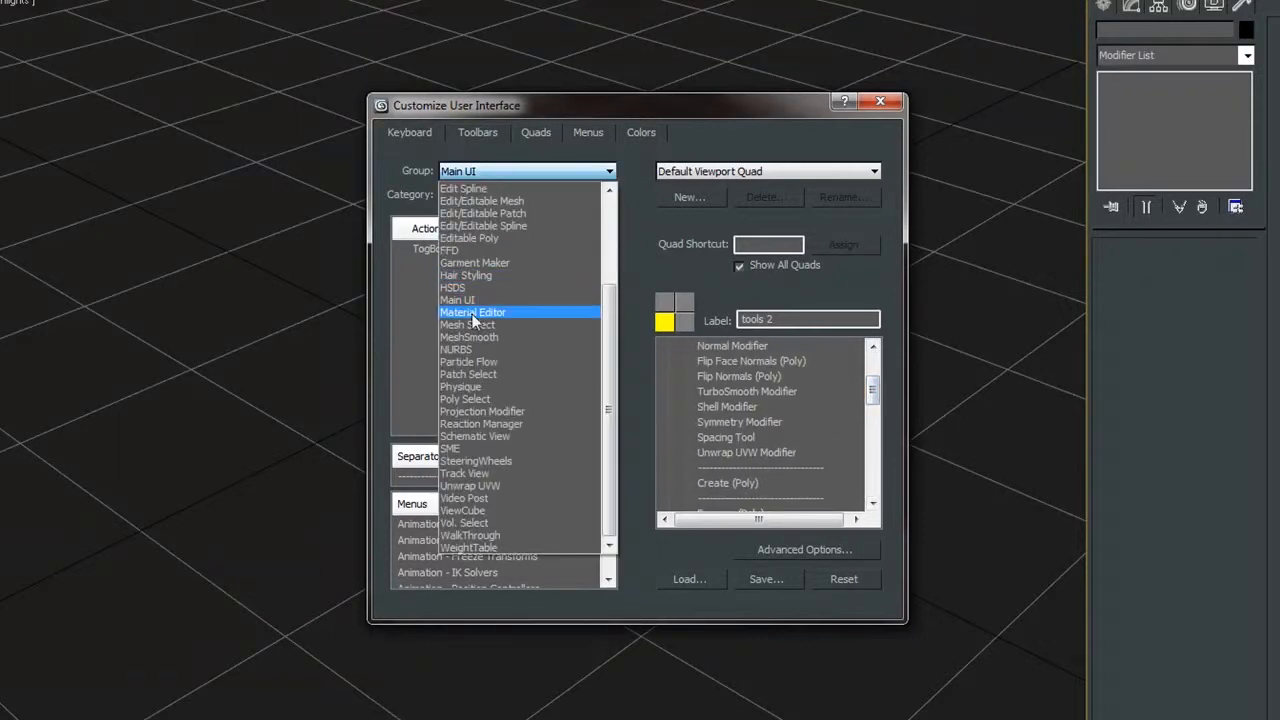
left_click(470, 300)
left_click(500, 197)
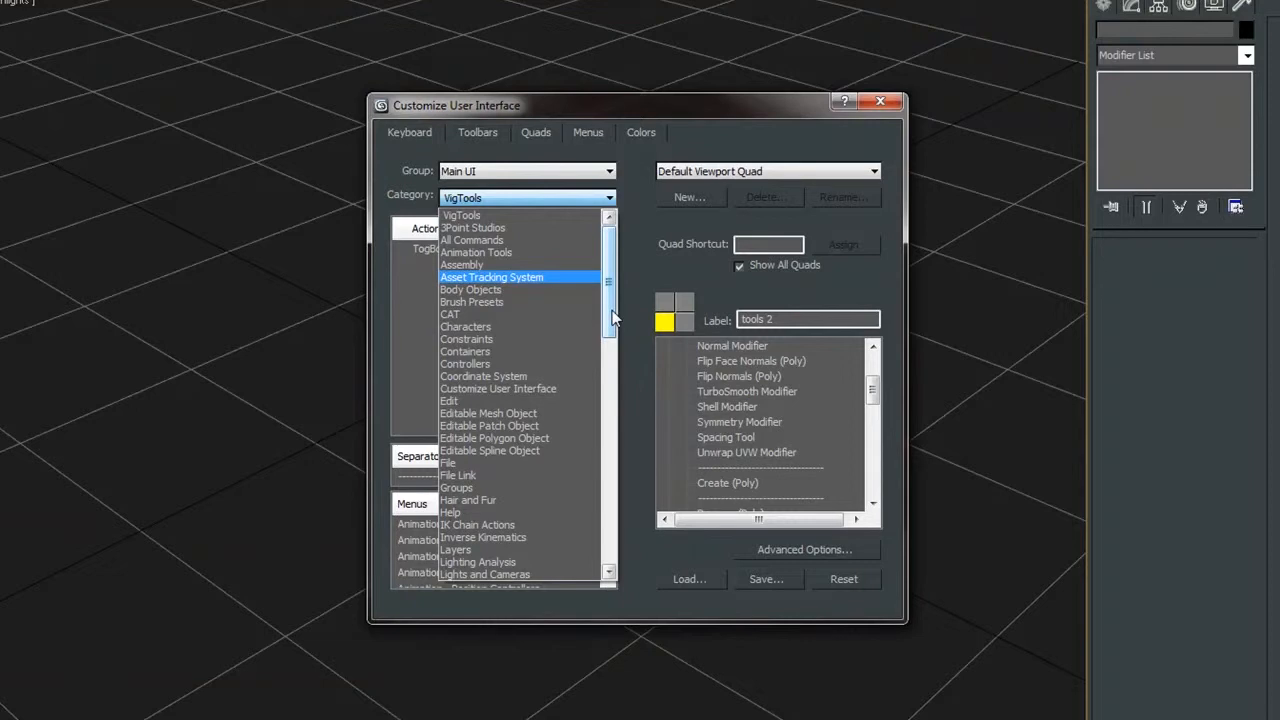
left_click(517, 438)
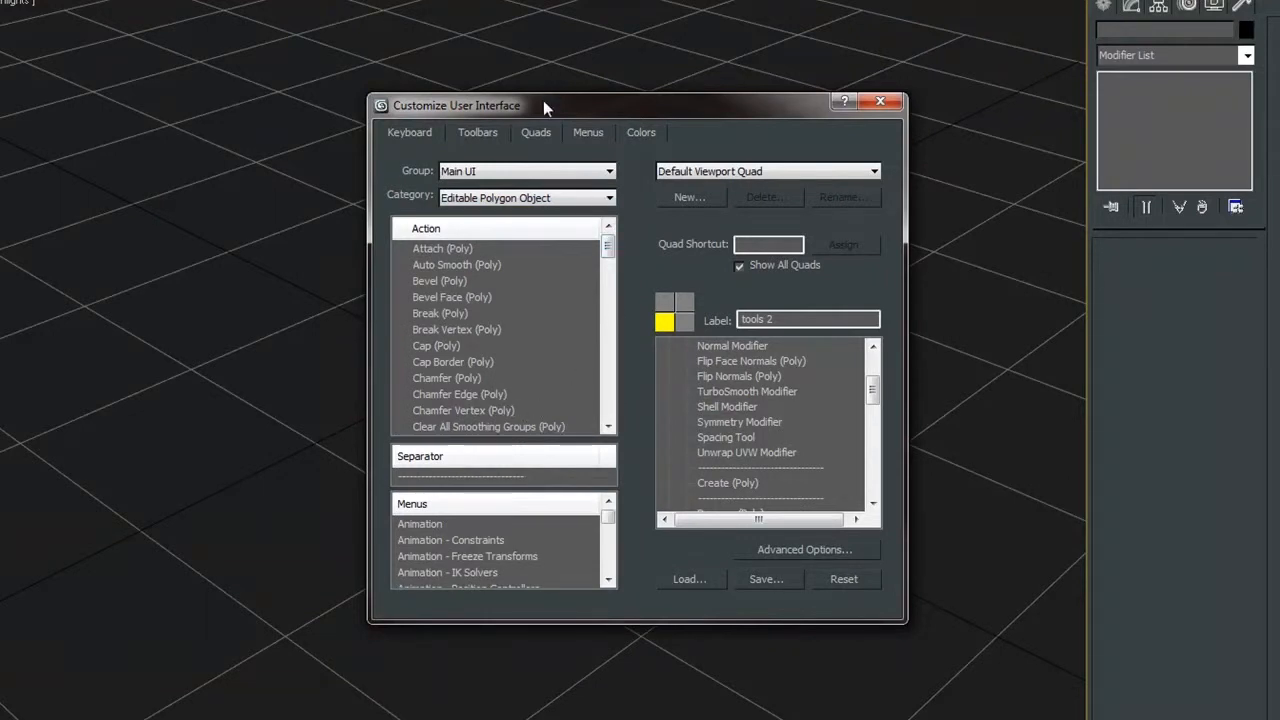
left_click_drag(543, 100, 417, 39)
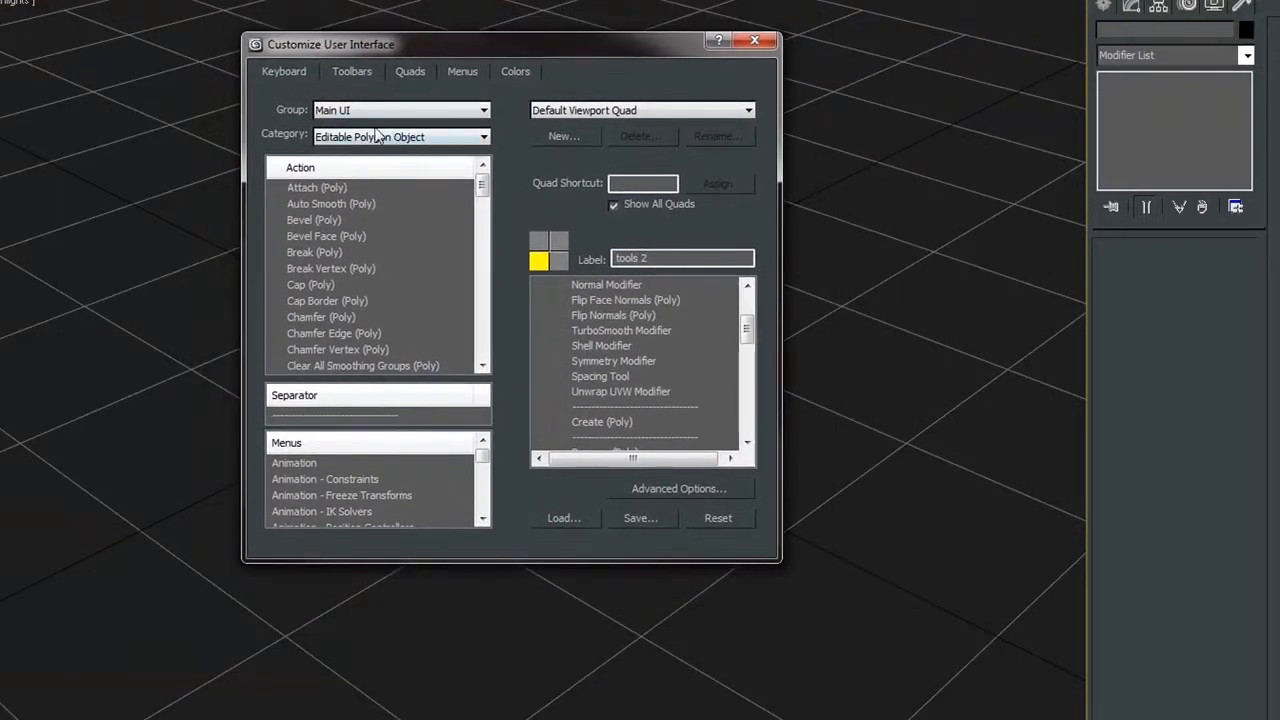
left_click(757, 45)
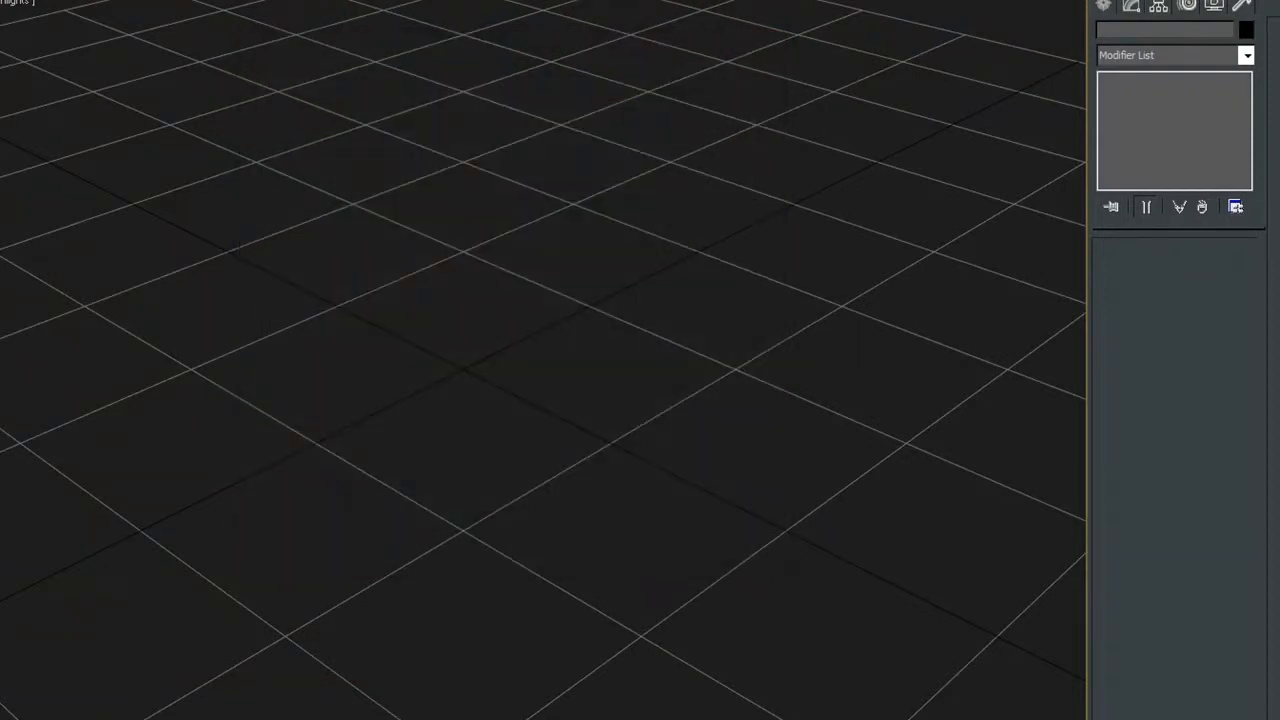
- Check the system unit scale in Units Setup and accept the existing unit settings
left_click(447, 0)
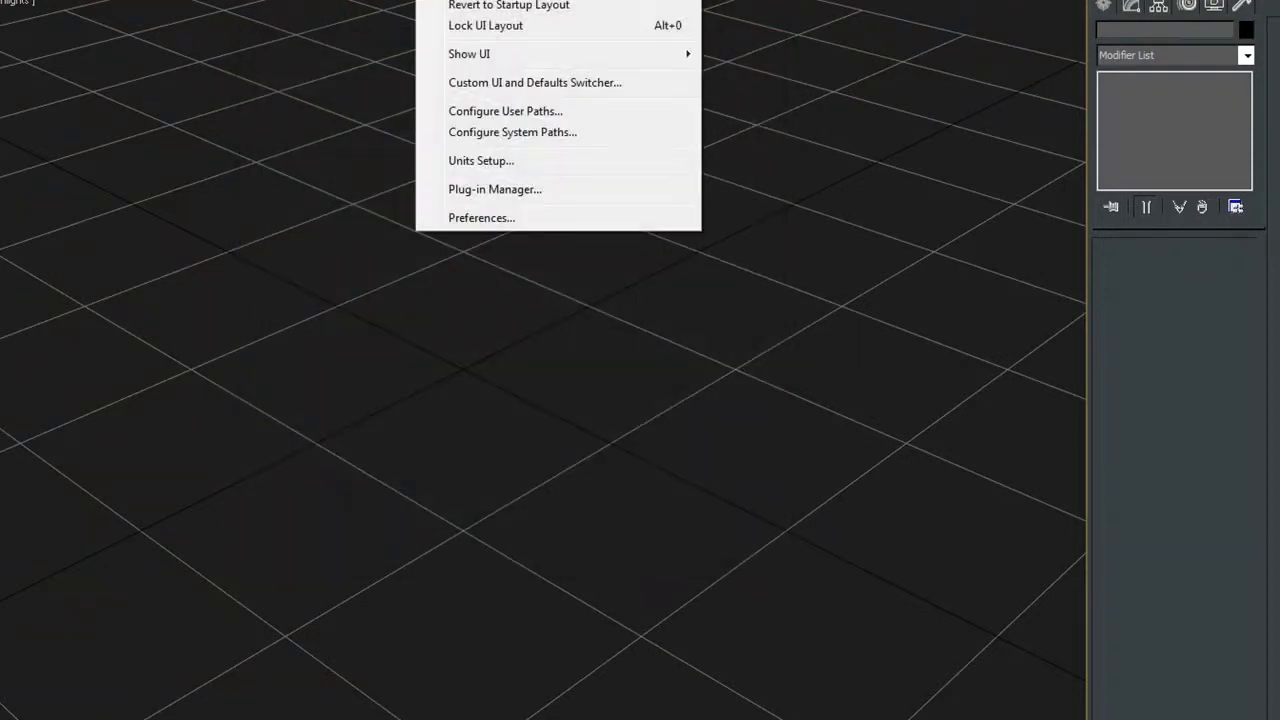
left_click(477, 162)
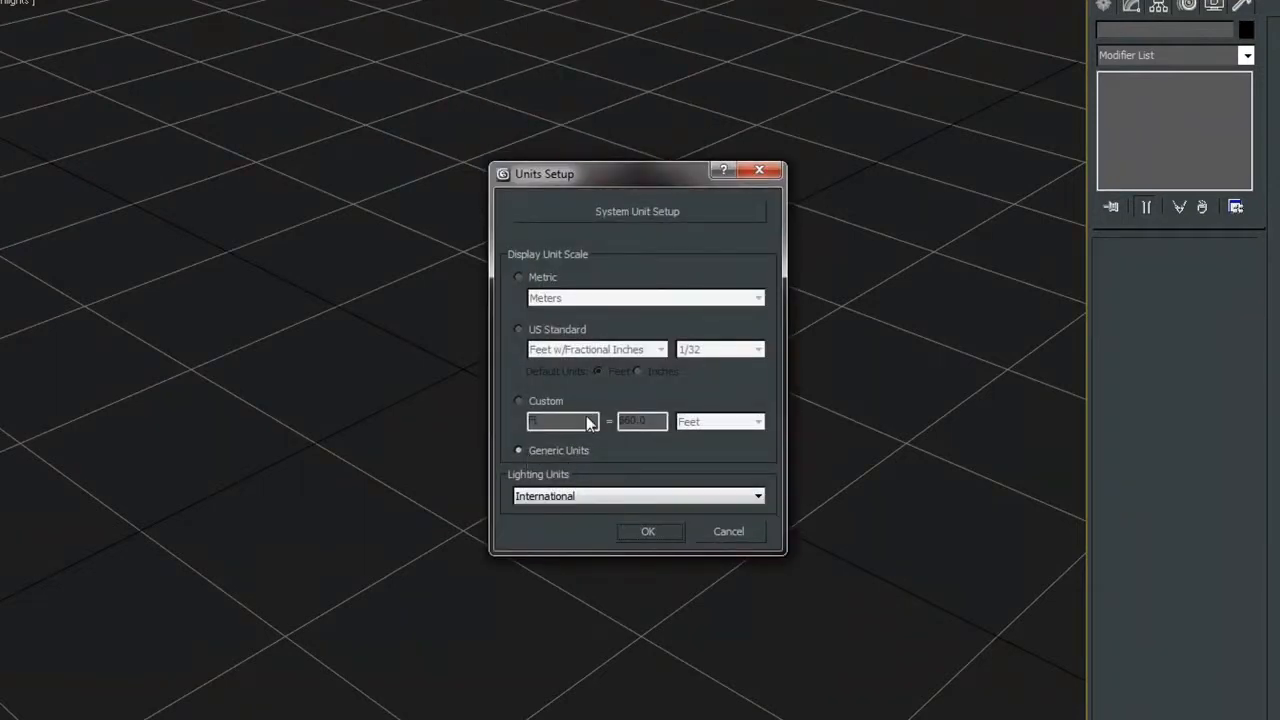
left_click(614, 210)
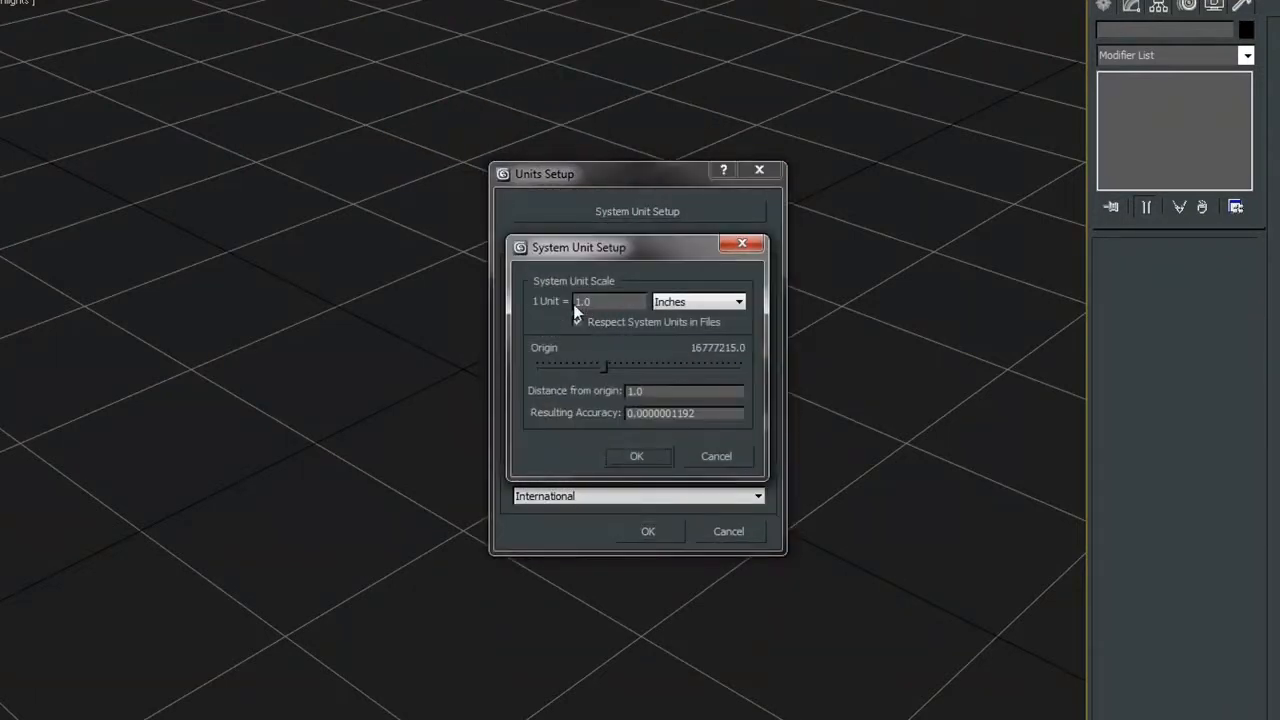
left_click(641, 461)
left_click(645, 531)
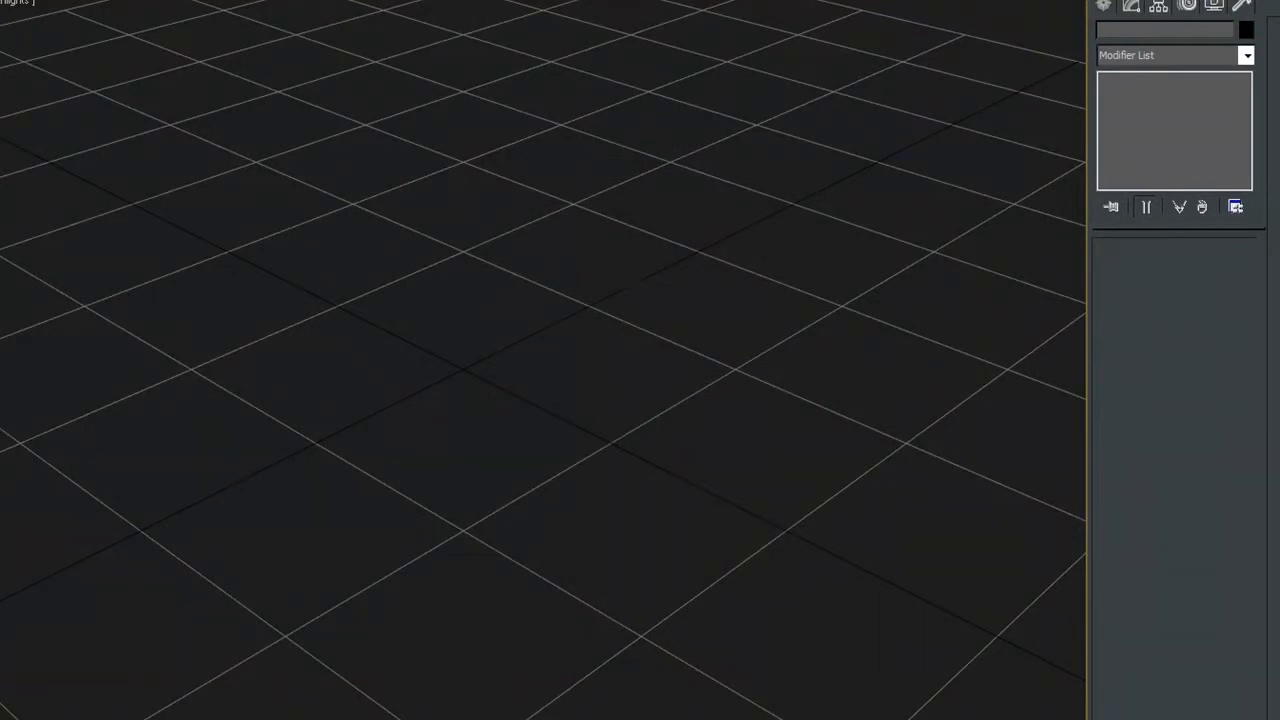
- Enable Grid Points as a snap target alongside Vertex in the Grid and Snap Settings
right_click(456, 0)
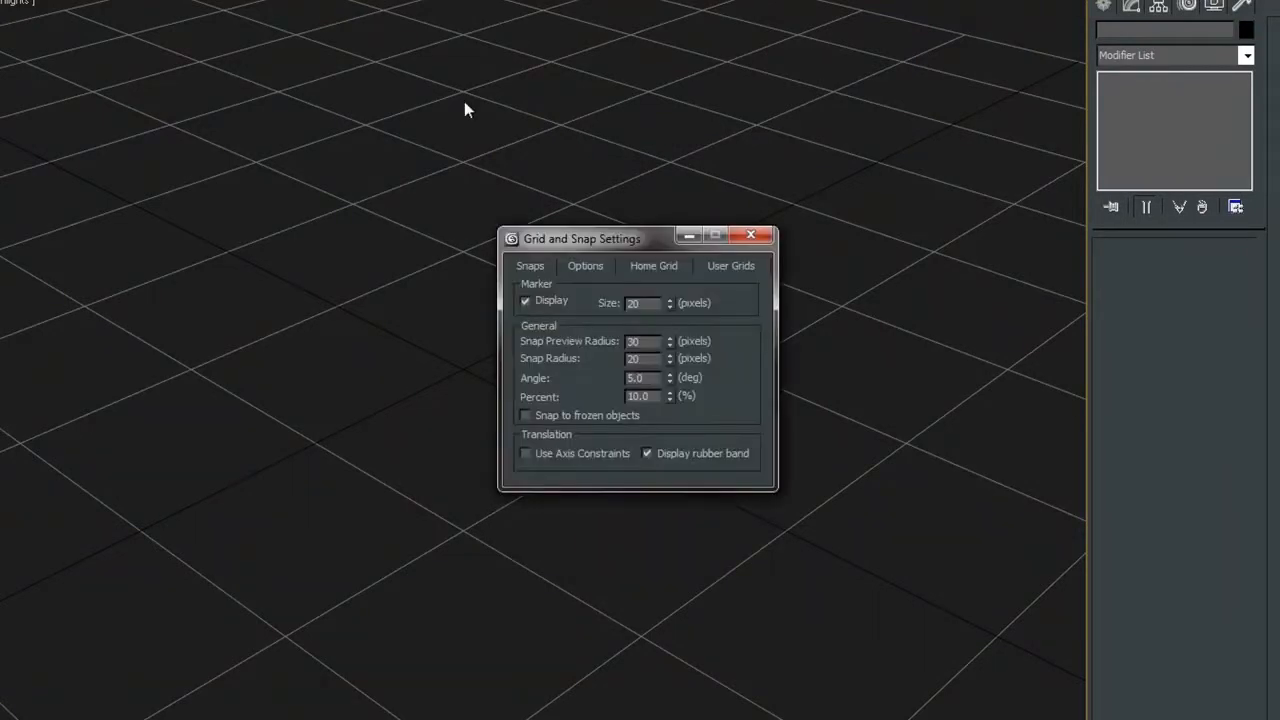
left_click(526, 268)
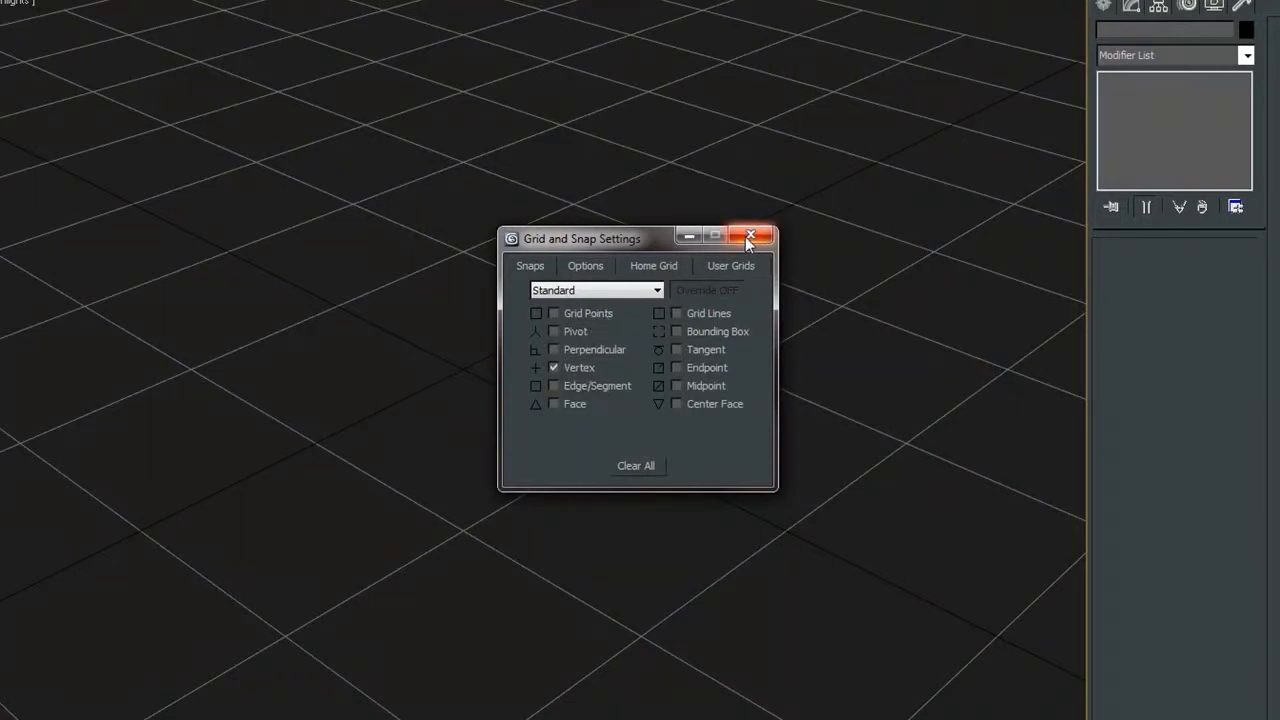
left_click(563, 314)
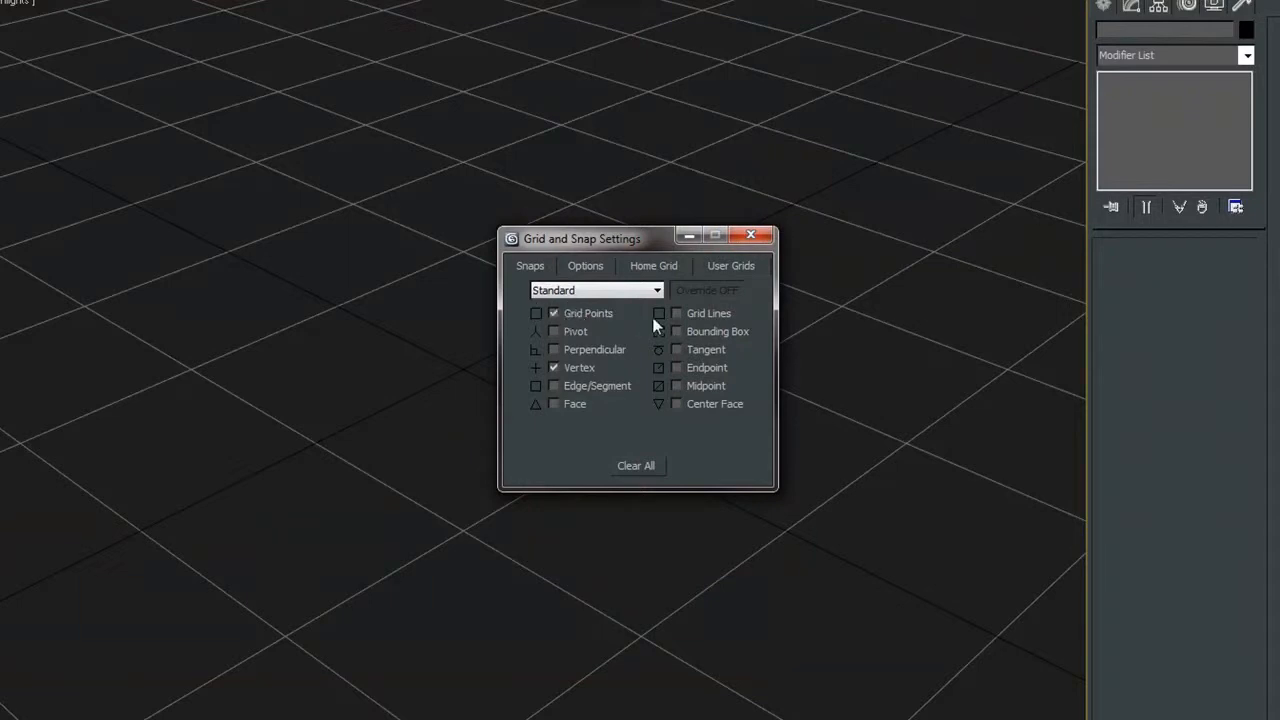
- Create a standard primitive Plane on the home grid and toggle the edged faces display
left_click(1110, 6)
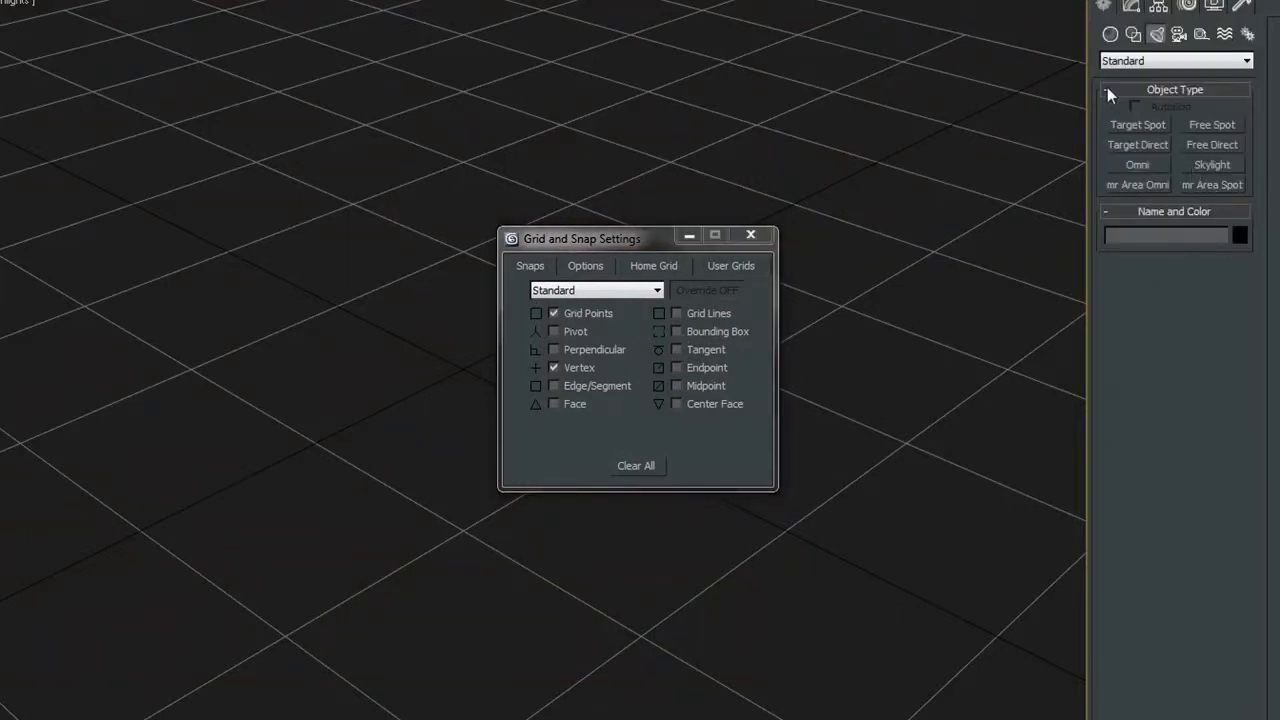
left_click(1110, 34)
left_click(1212, 205)
left_click_drag(354, 160, 250, 661)
scroll(374, 367, "down", 5)
key("w")
key("F4")
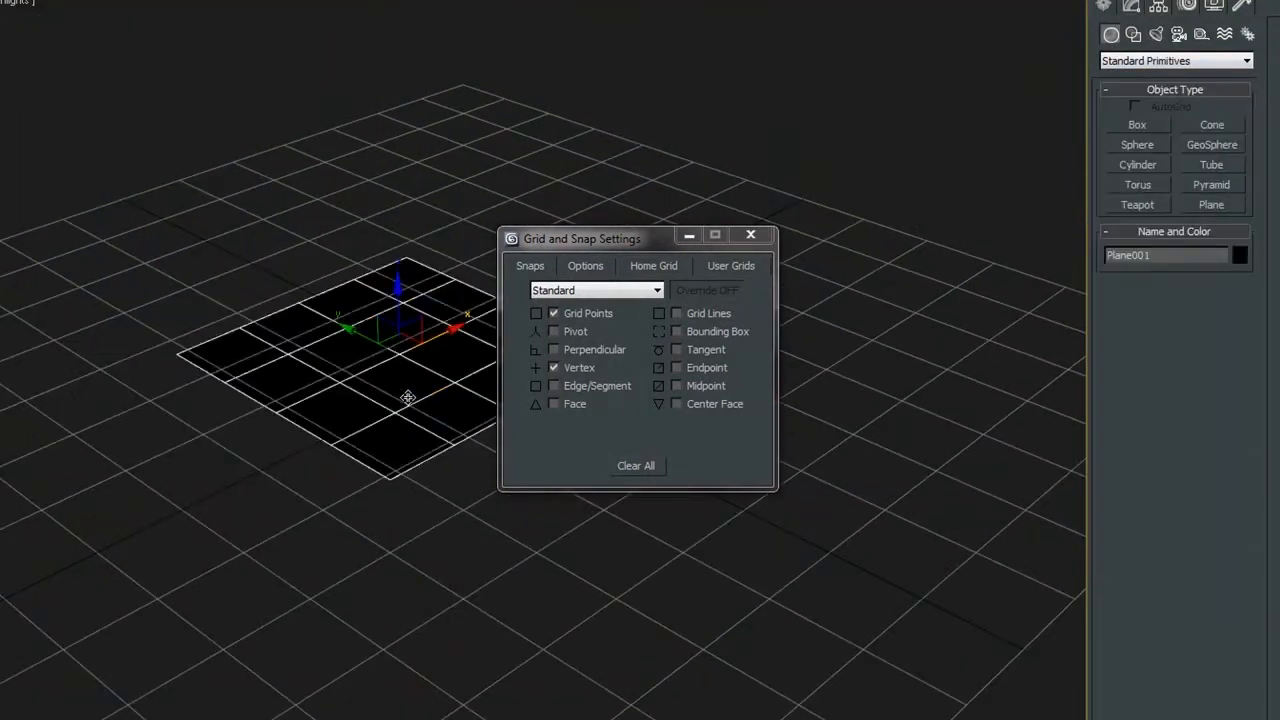
- Convert the new plane to an Editable Poly
right_click(407, 398)
mouse_move(560, 569)
left_click(637, 588)
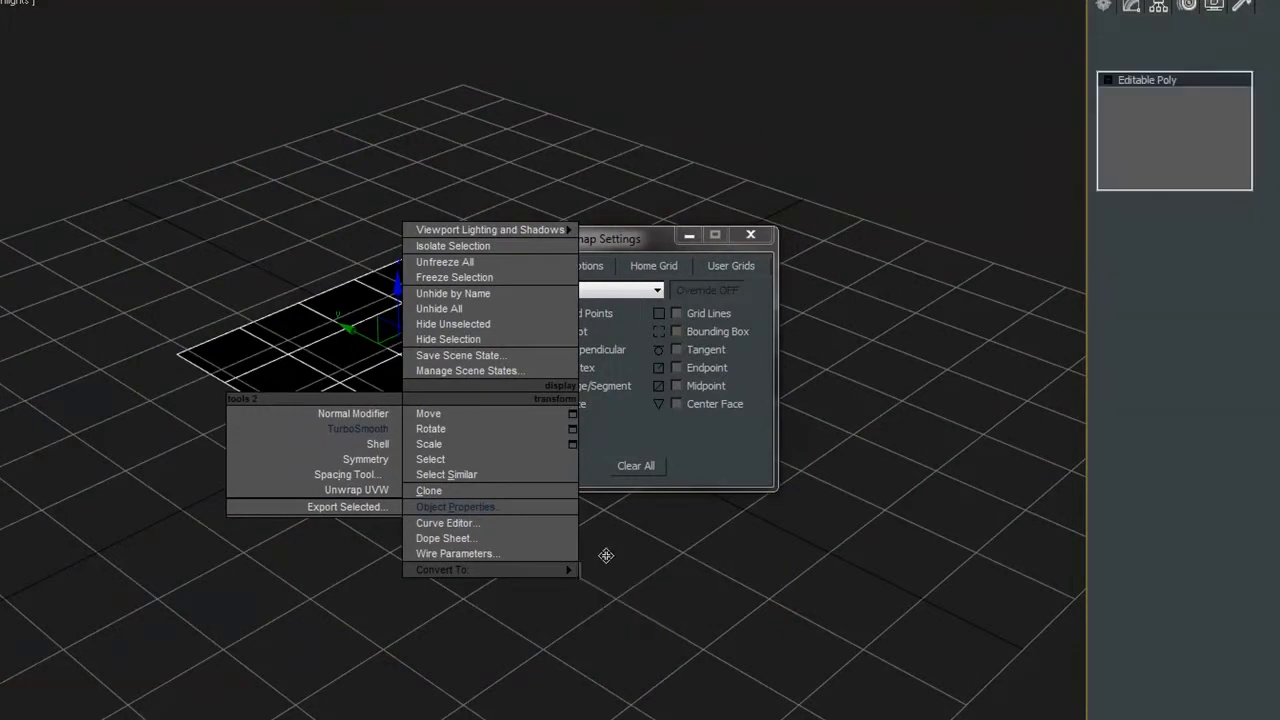
- Move the plane's far corner vertex outward, snapping it to nearby grid points
key("1")
left_click(410, 292)
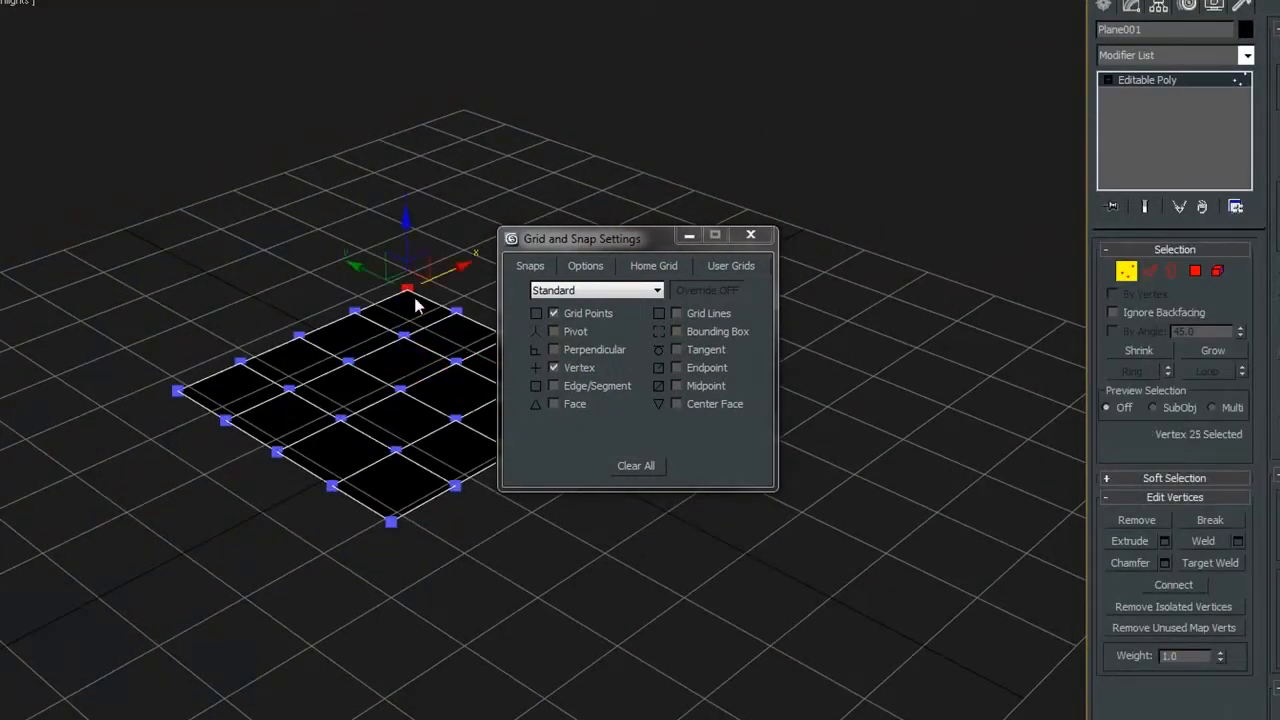
left_click_drag(408, 274, 358, 282)
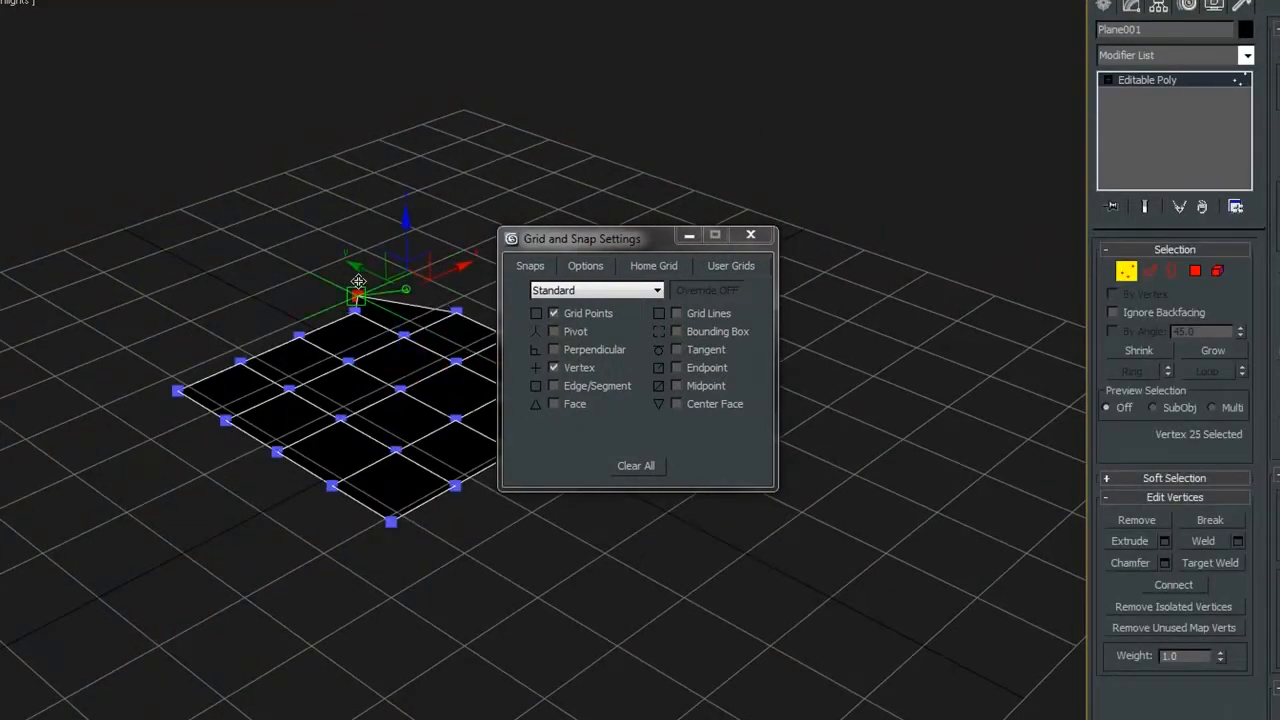
middle_click_drag(358, 282, 337, 354, "alt")
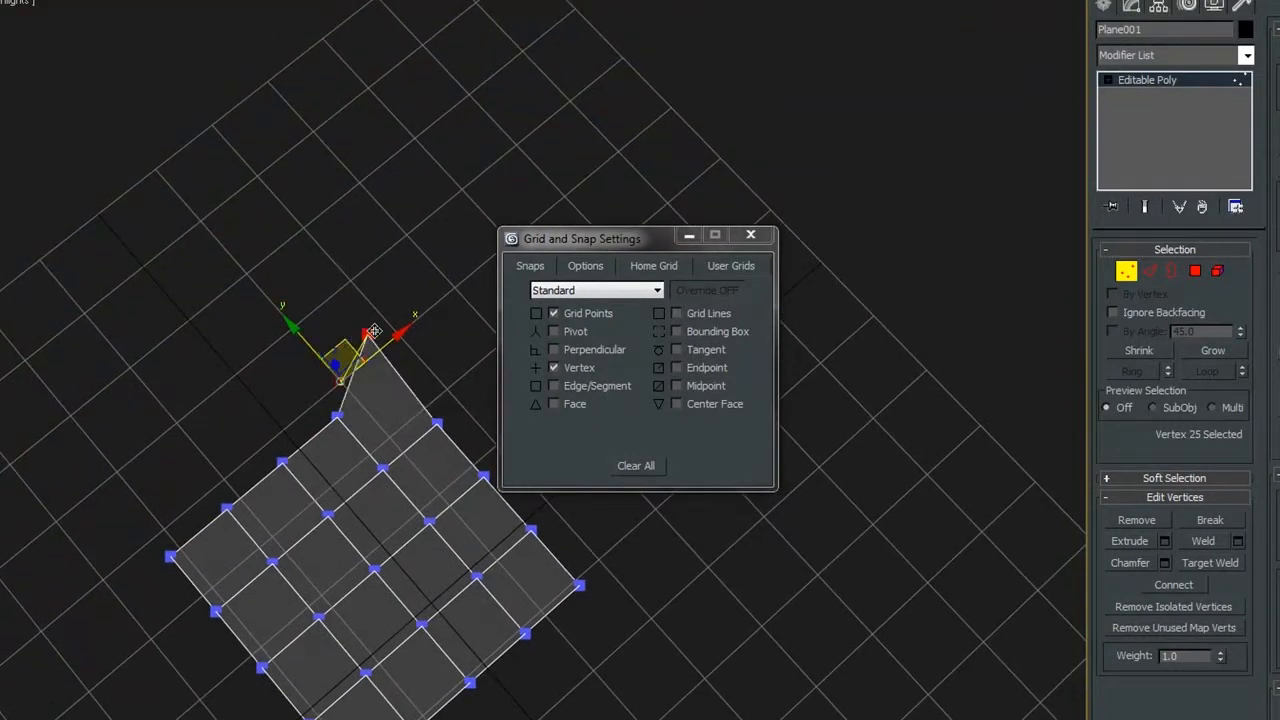
left_click_drag(373, 331, 399, 336)
- Disable Grid Points snapping and move the displaced corner vertex back to the plane's original corner
left_click(554, 313)
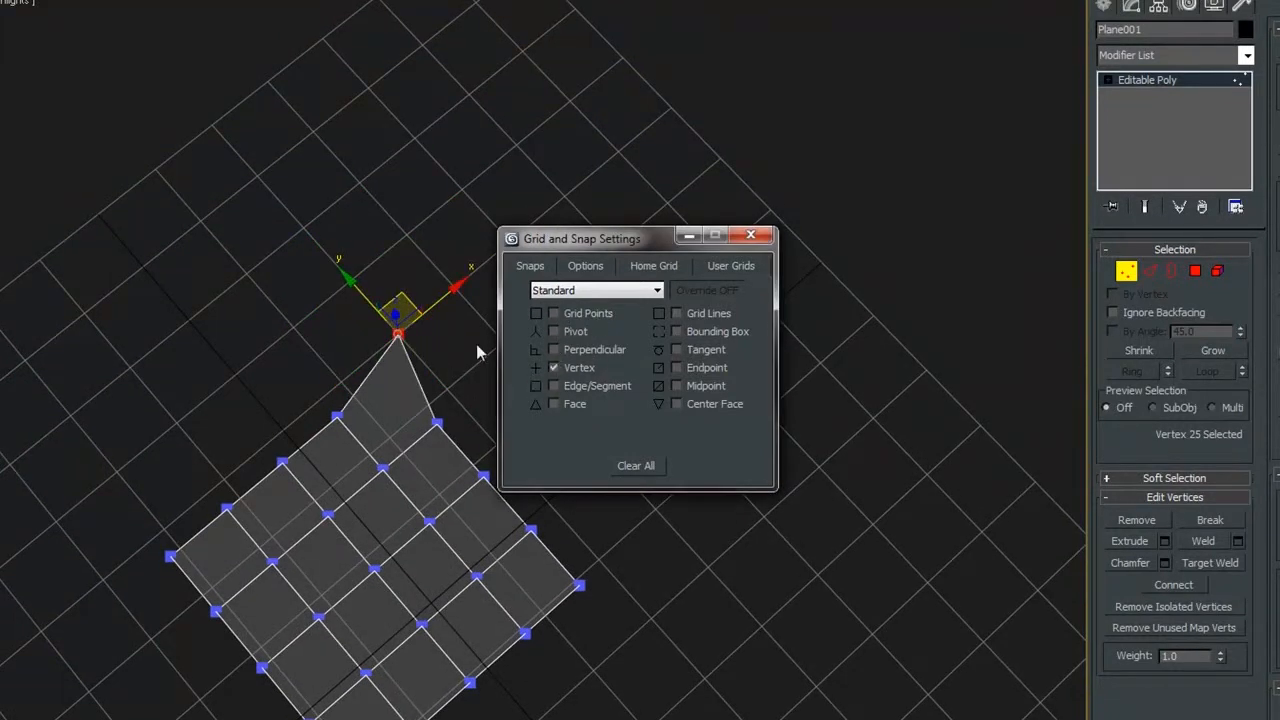
left_click_drag(398, 335, 388, 372)
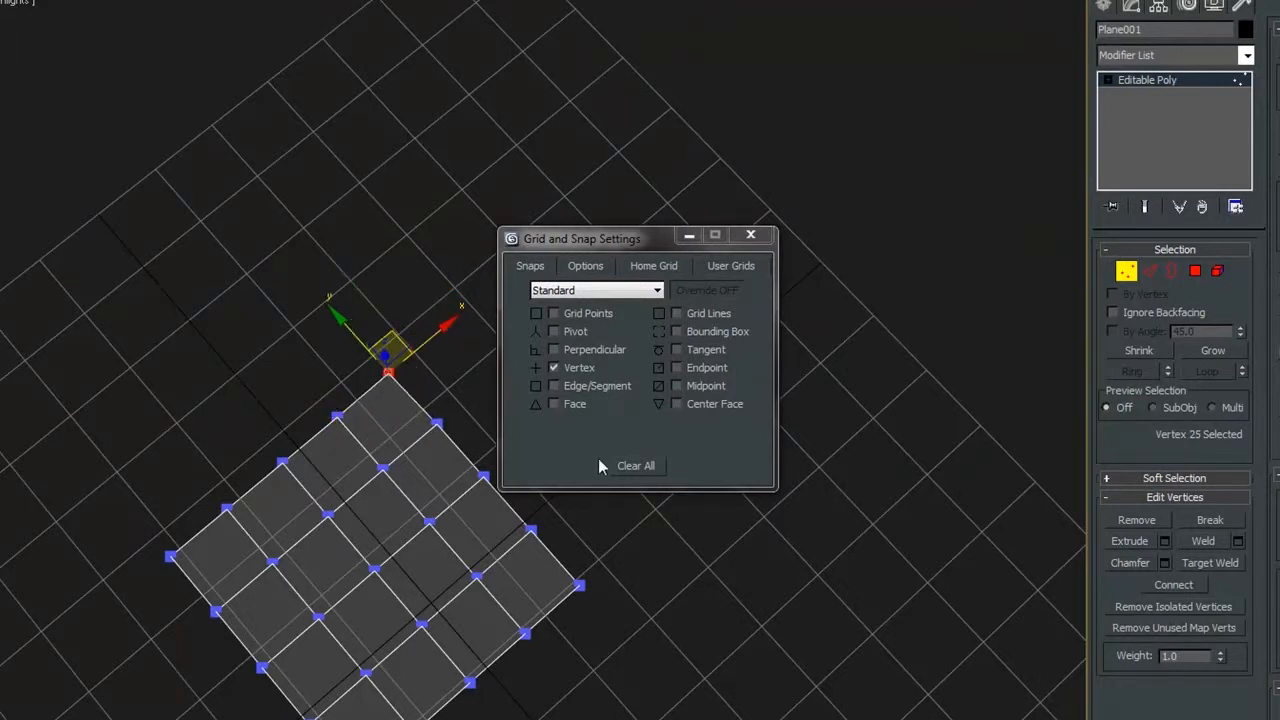
- Leave vertex editing, close the Grid and Snap Settings and delete the test plane
left_click(1126, 271)
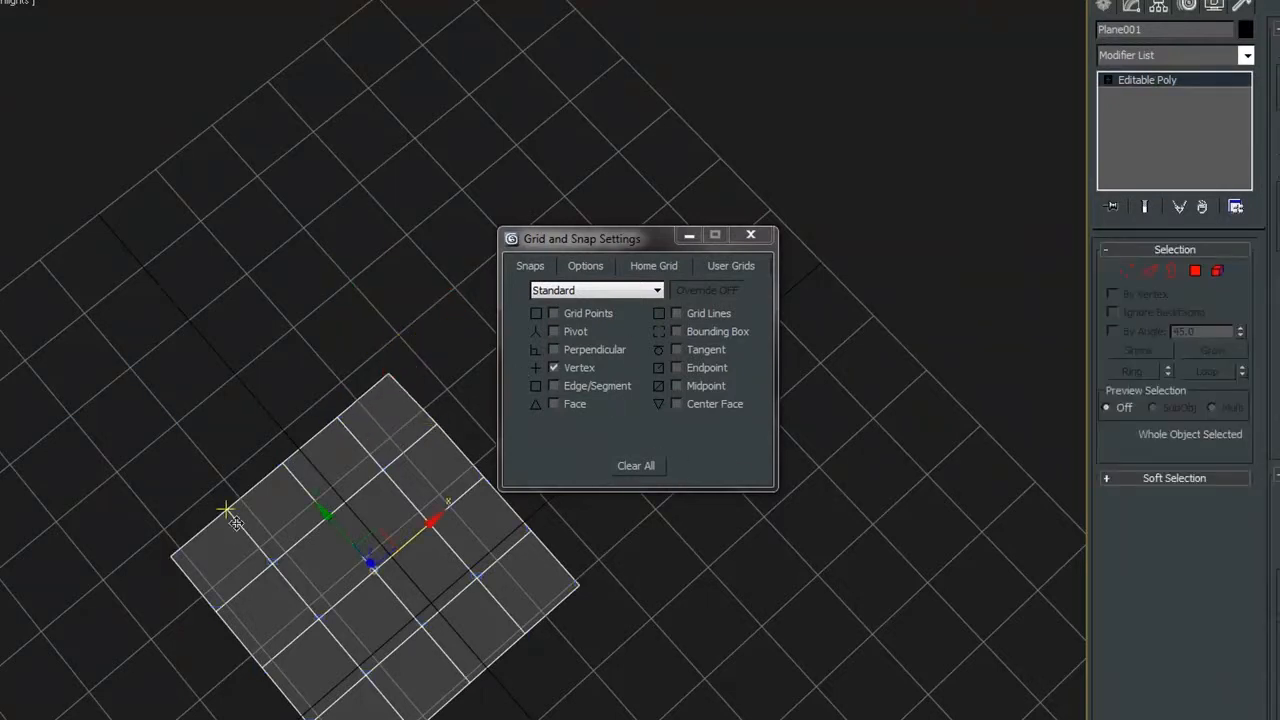
left_click(751, 235)
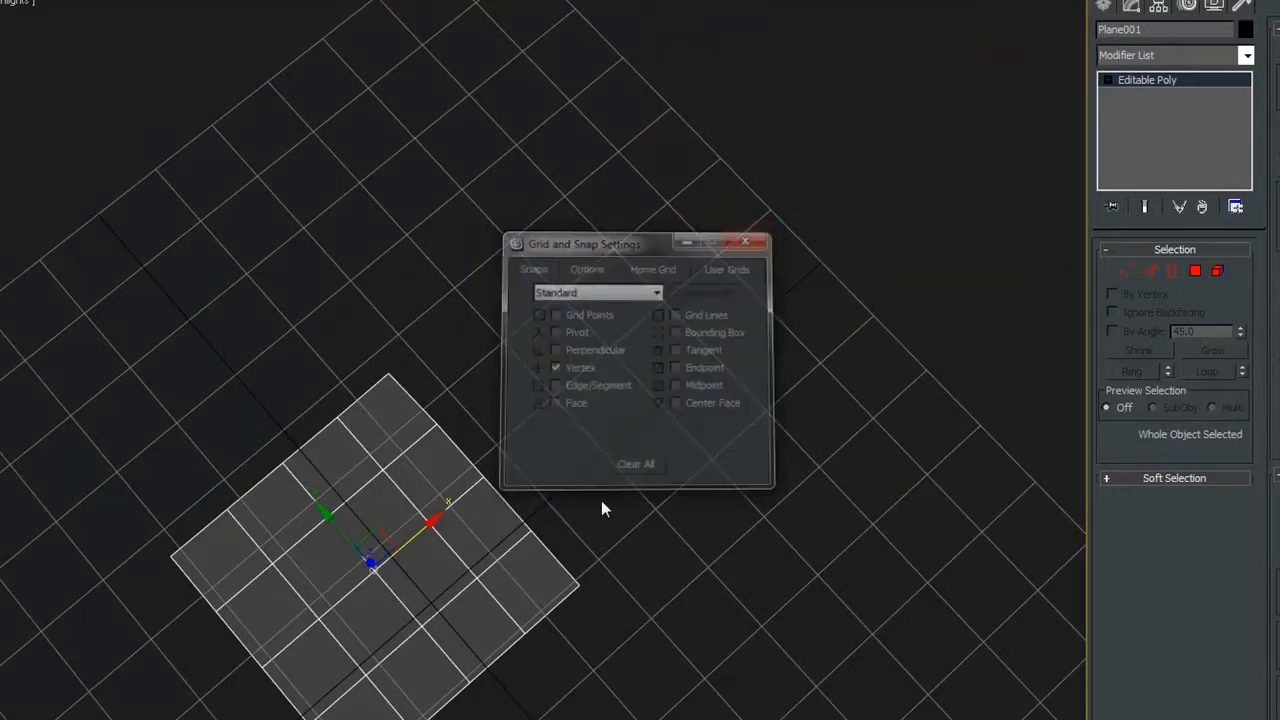
key("Delete")
- Hide the home grid and select the front-view reference sheet plane
middle_click_drag(631, 494, 654, 366)
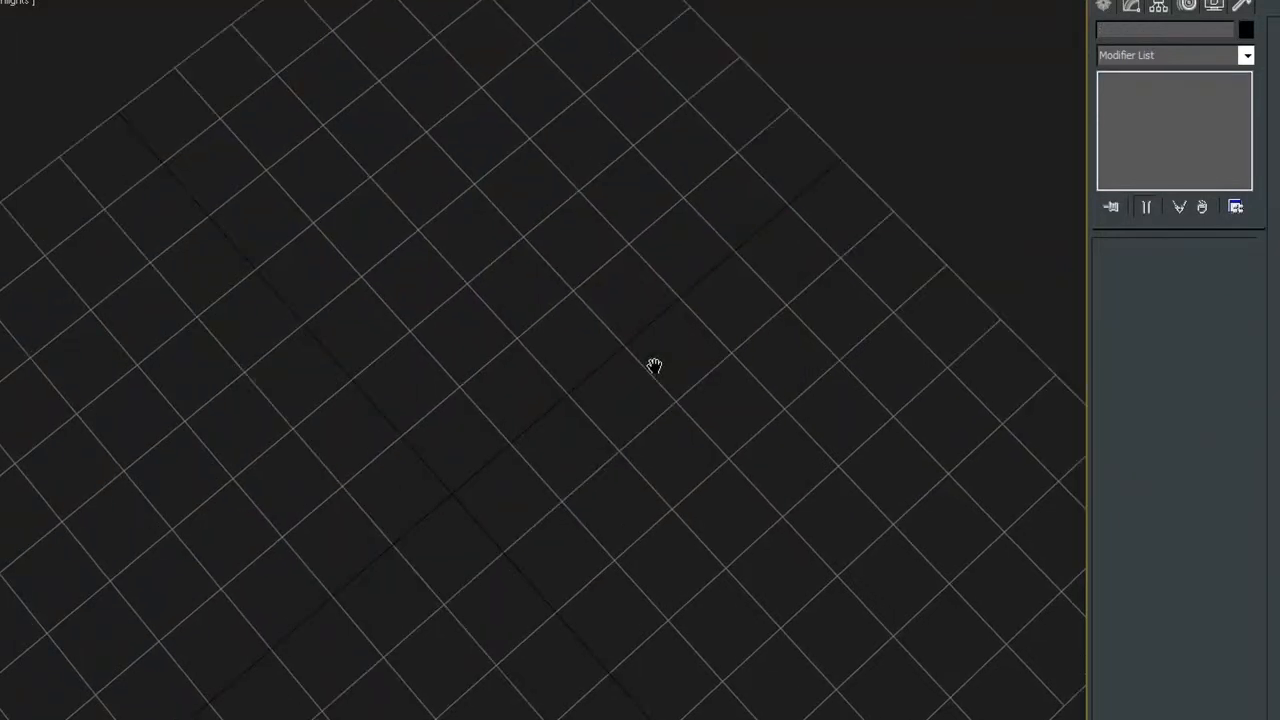
middle_click_drag(610, 462, 632, 507, "alt")
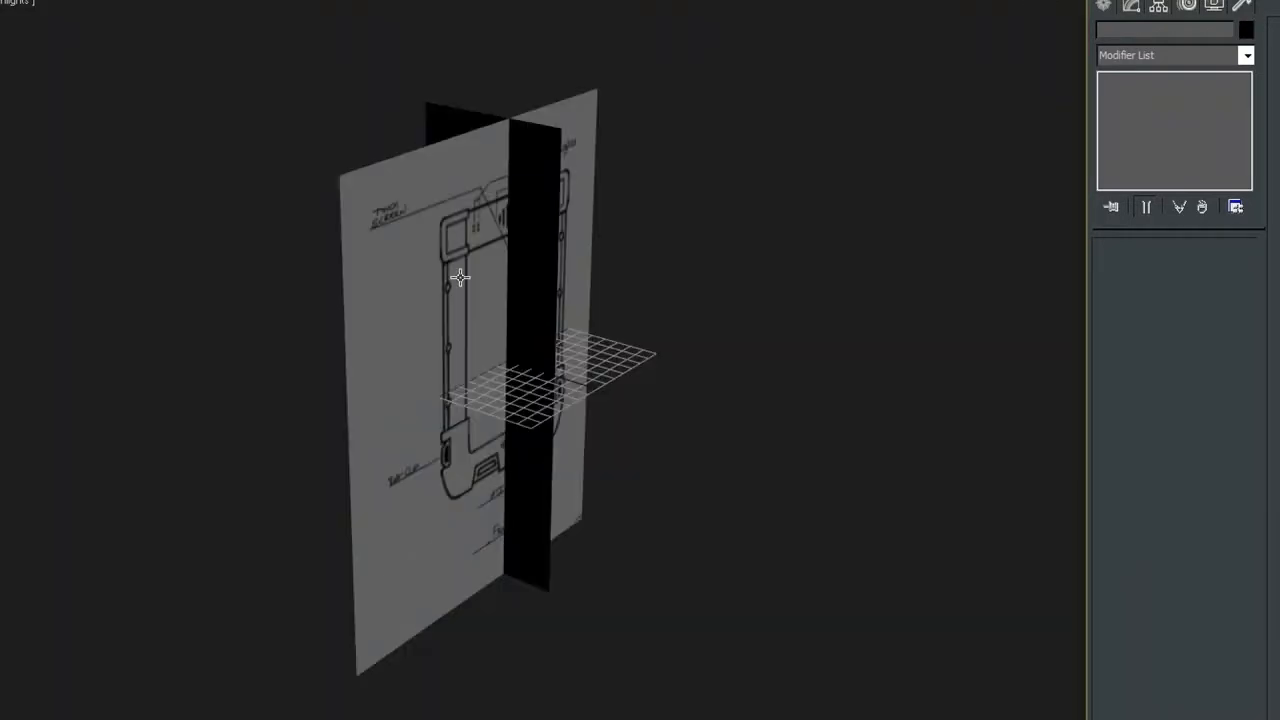
key("g")
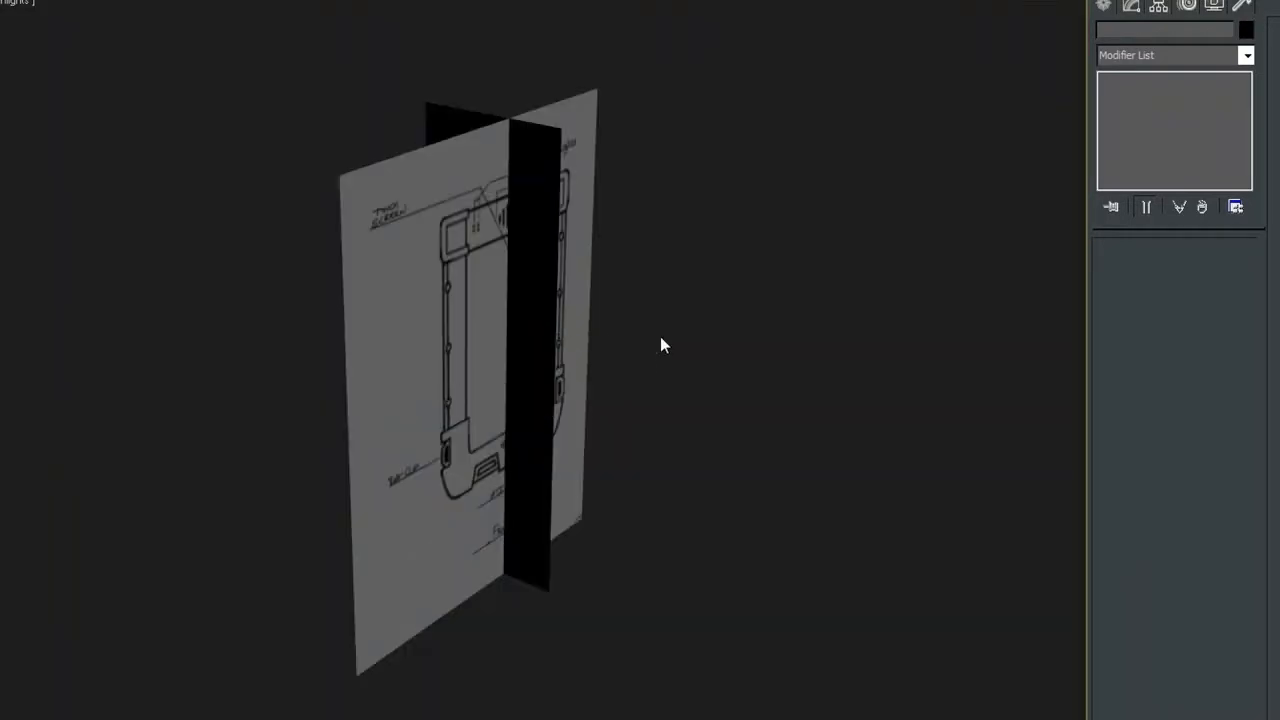
middle_click_drag(596, 326, 571, 349, "alt")
left_click(571, 349)
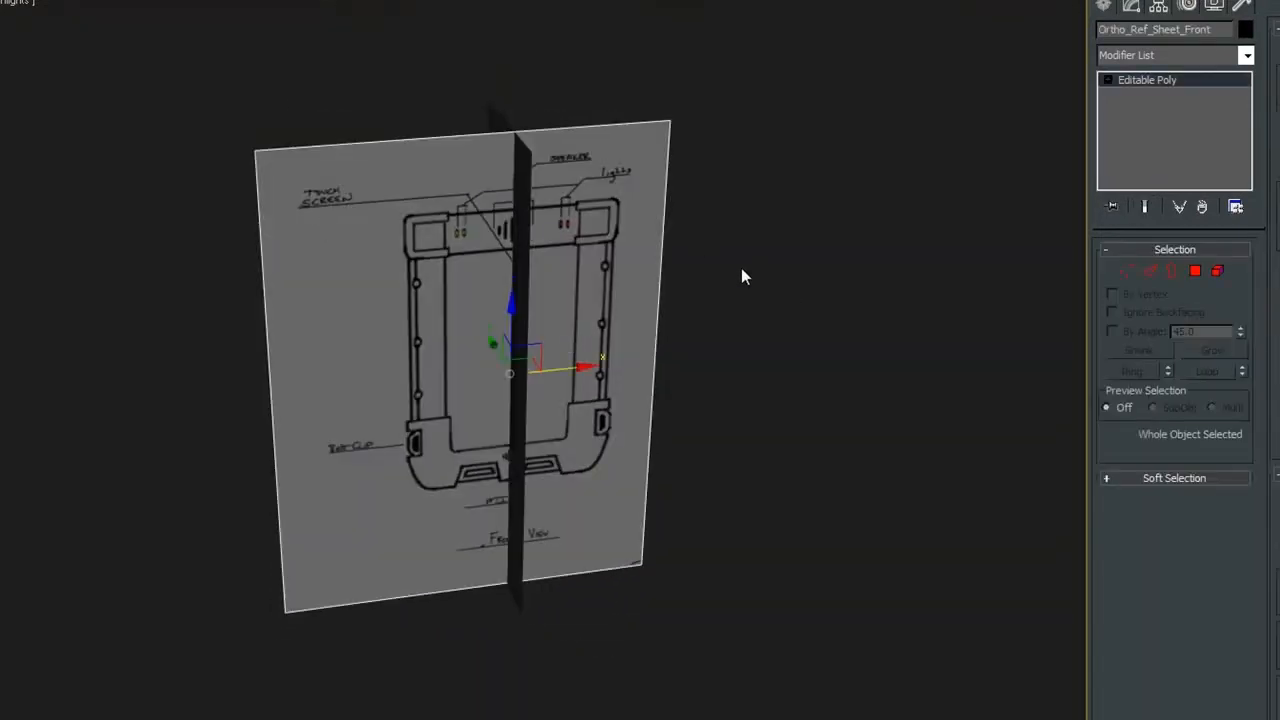
- Inspect the Orth_Ref_Sheet material and examine the front reference sheet in the front and perspective views
key("m")
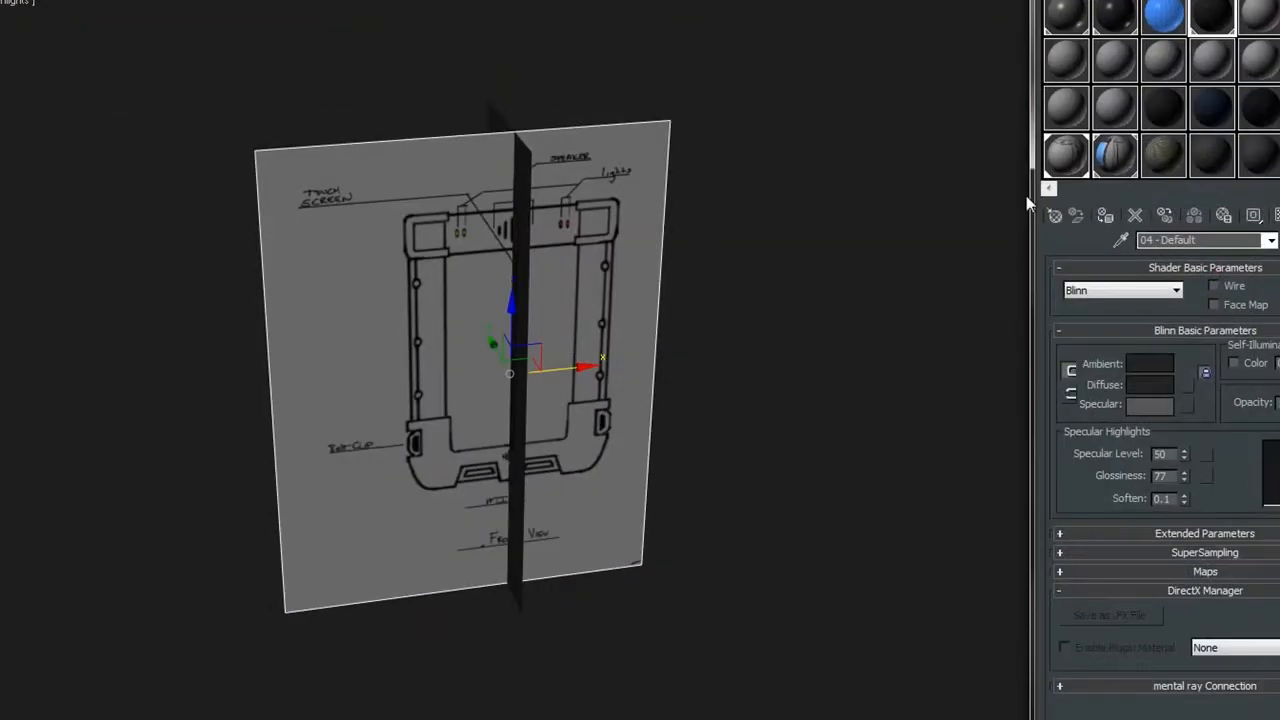
left_click(1074, 170)
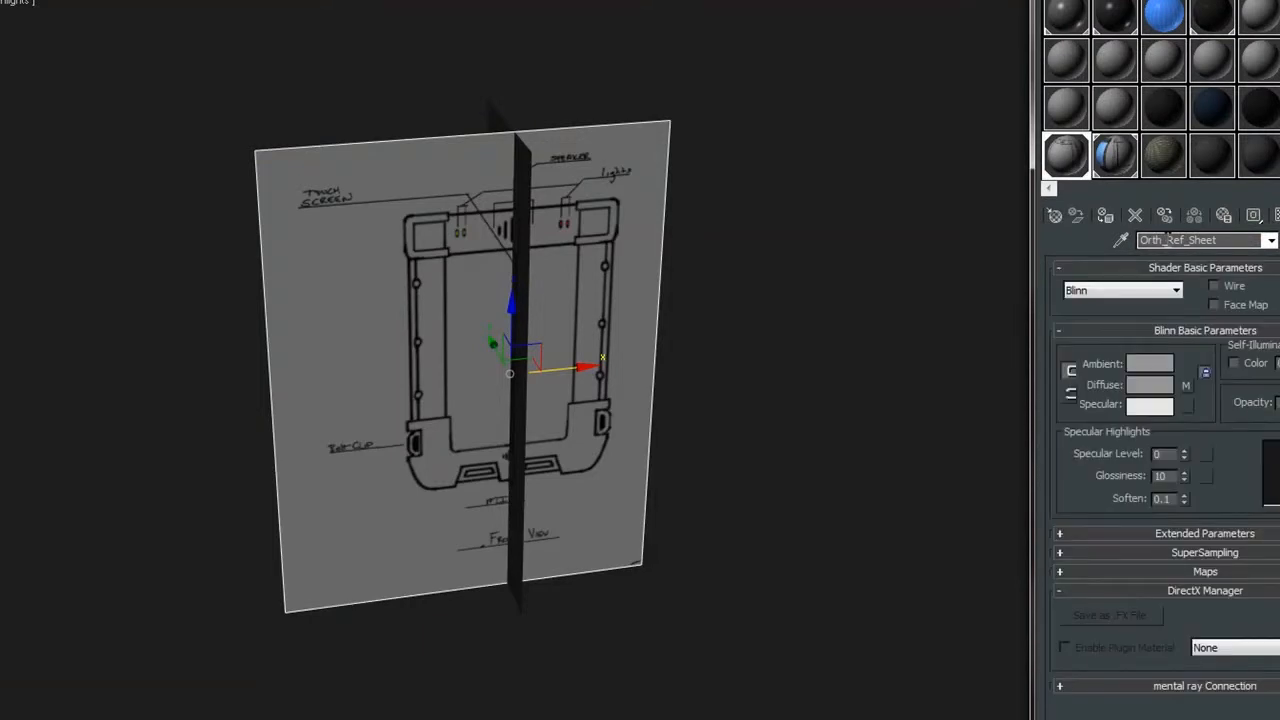
key("f")
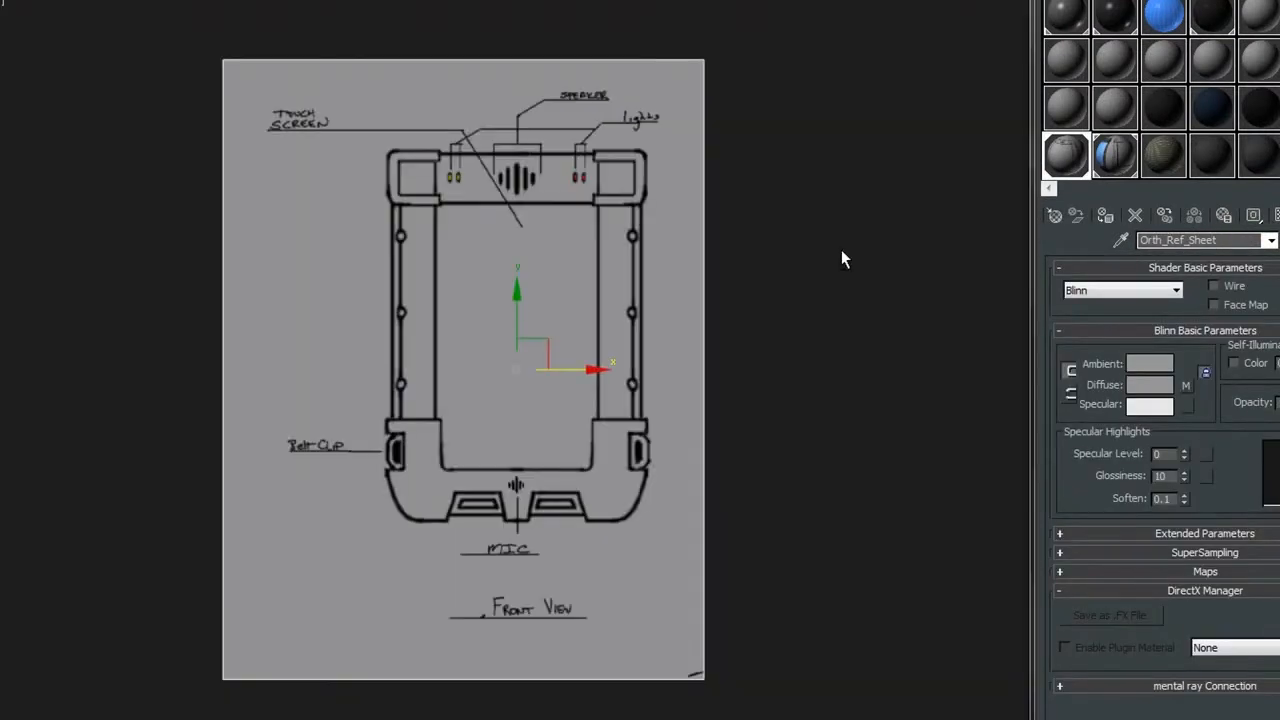
key("p")
mouse_move(833, 276)
middle_mouse_down("alt")
mouse_move(600, 302)
mouse_move(660, 293)
mouse_move(631, 280)
mouse_move(743, 263)
mouse_move(826, 286)
middle_mouse_up("alt")
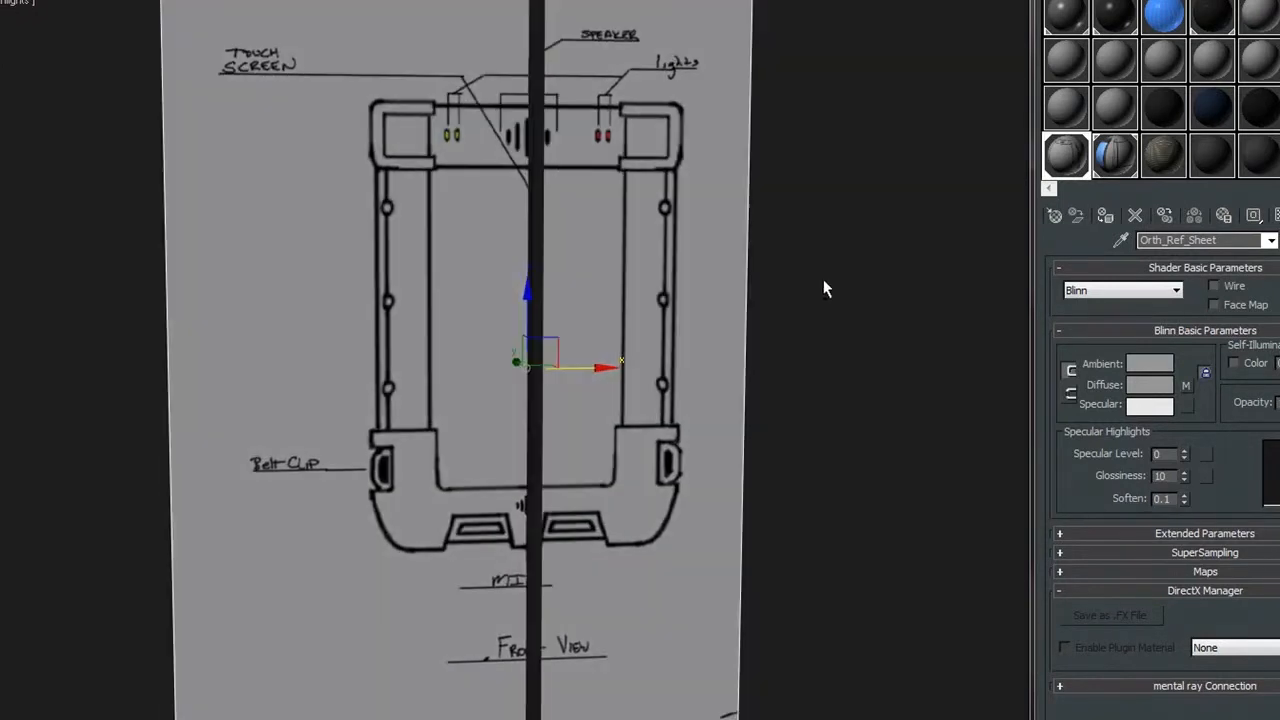
scroll(808, 300, "up", 5)
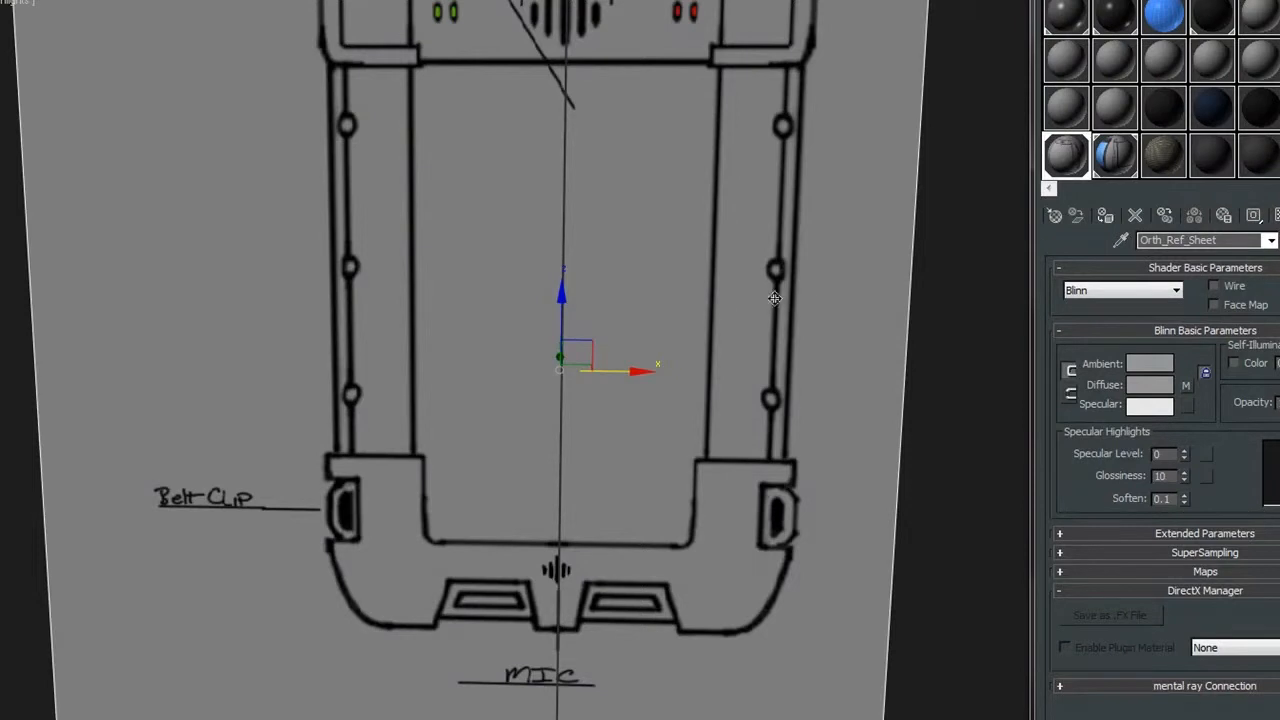
scroll(731, 306, "down", 4)
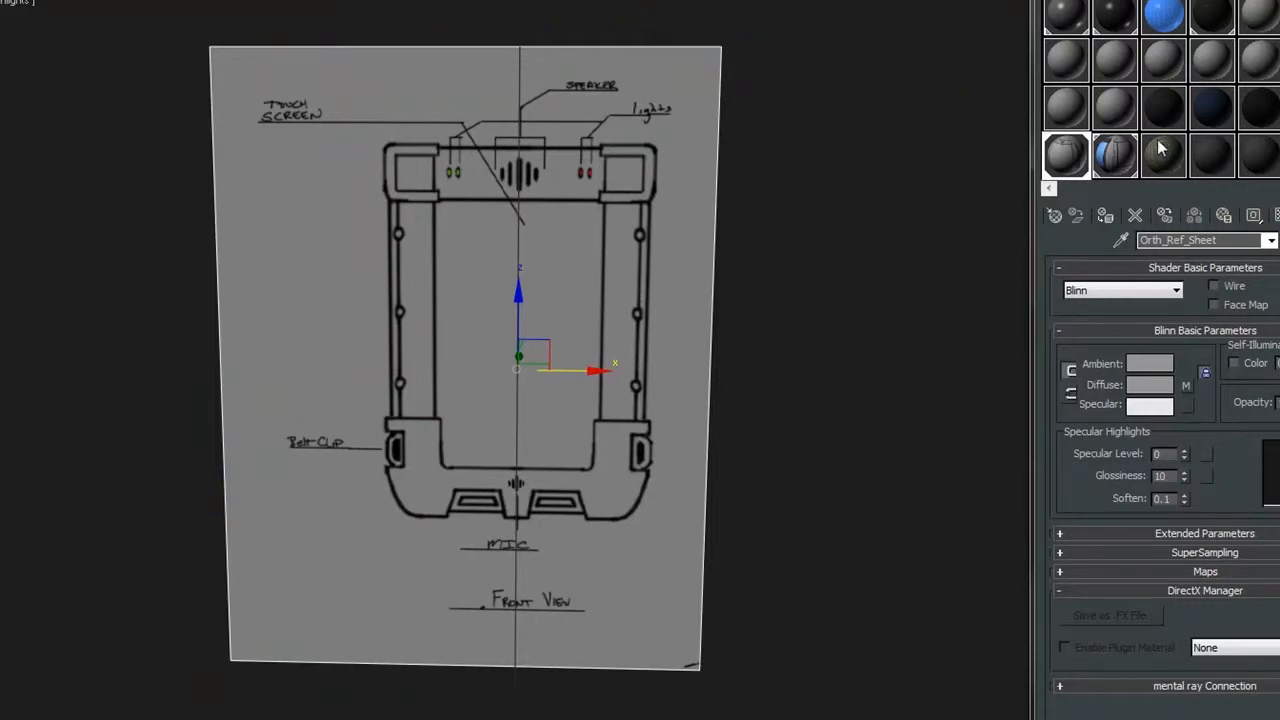
key("m")
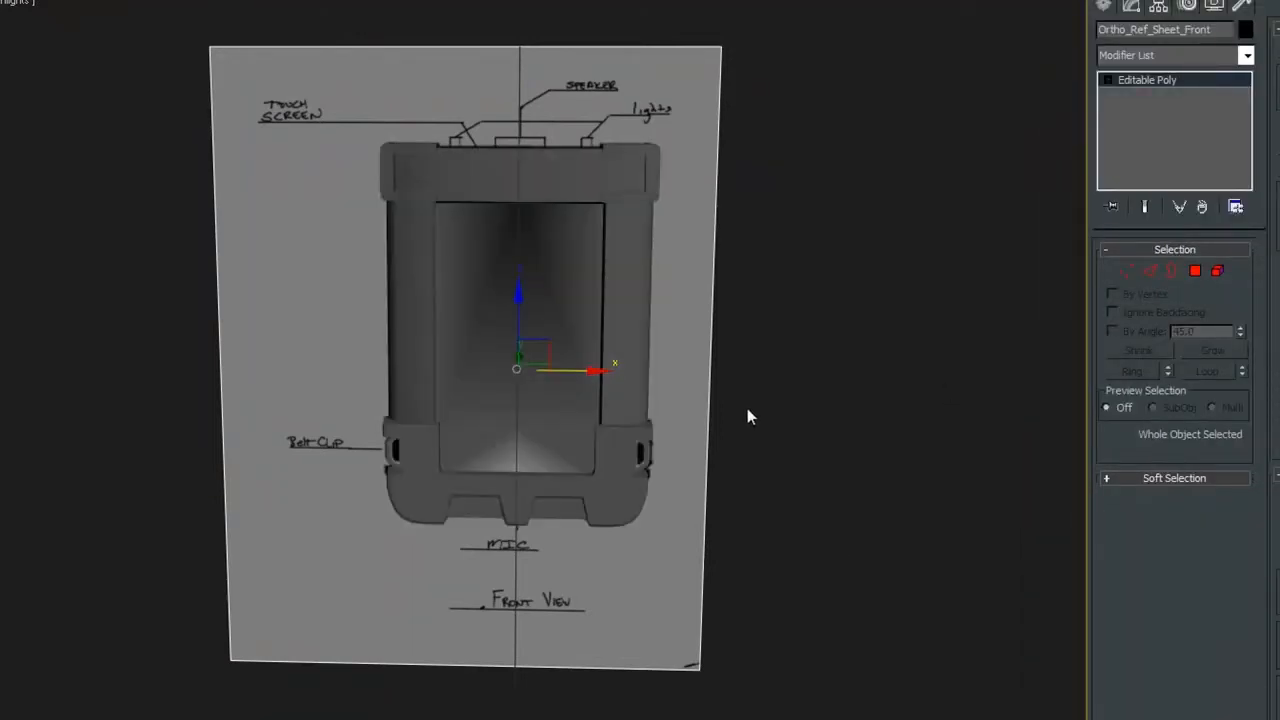
- Select the DataPad_Blockout model, isolate it and turn off its edged-faces display
middle_click_drag(747, 417, 1229, 536, "alt")
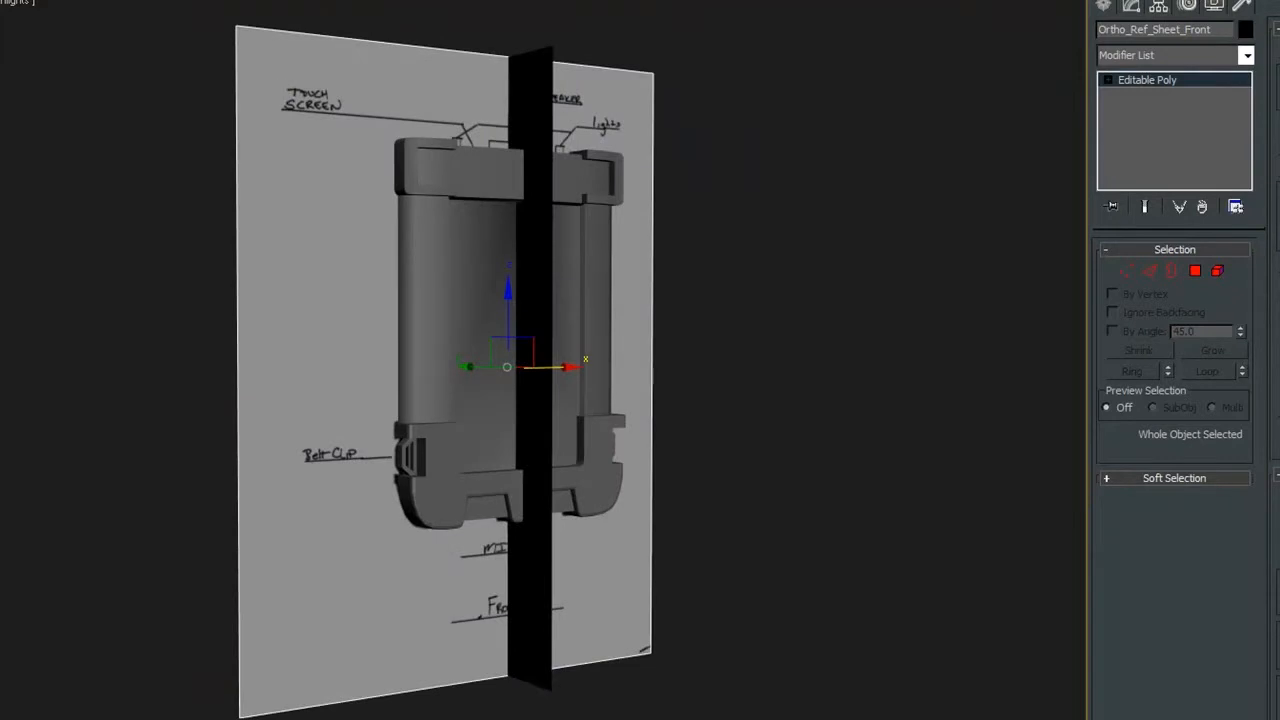
scroll(691, 377, "up", 5)
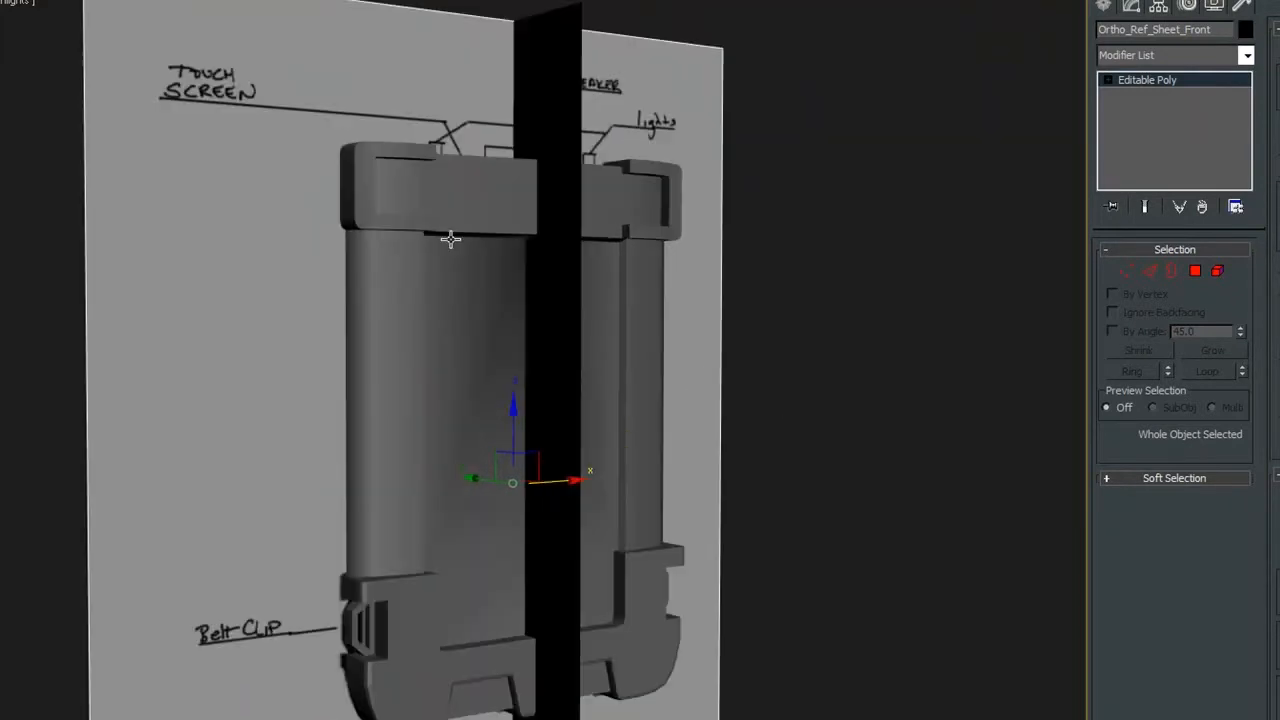
left_click(449, 240)
middle_click_drag(860, 286, 788, 338, "alt")
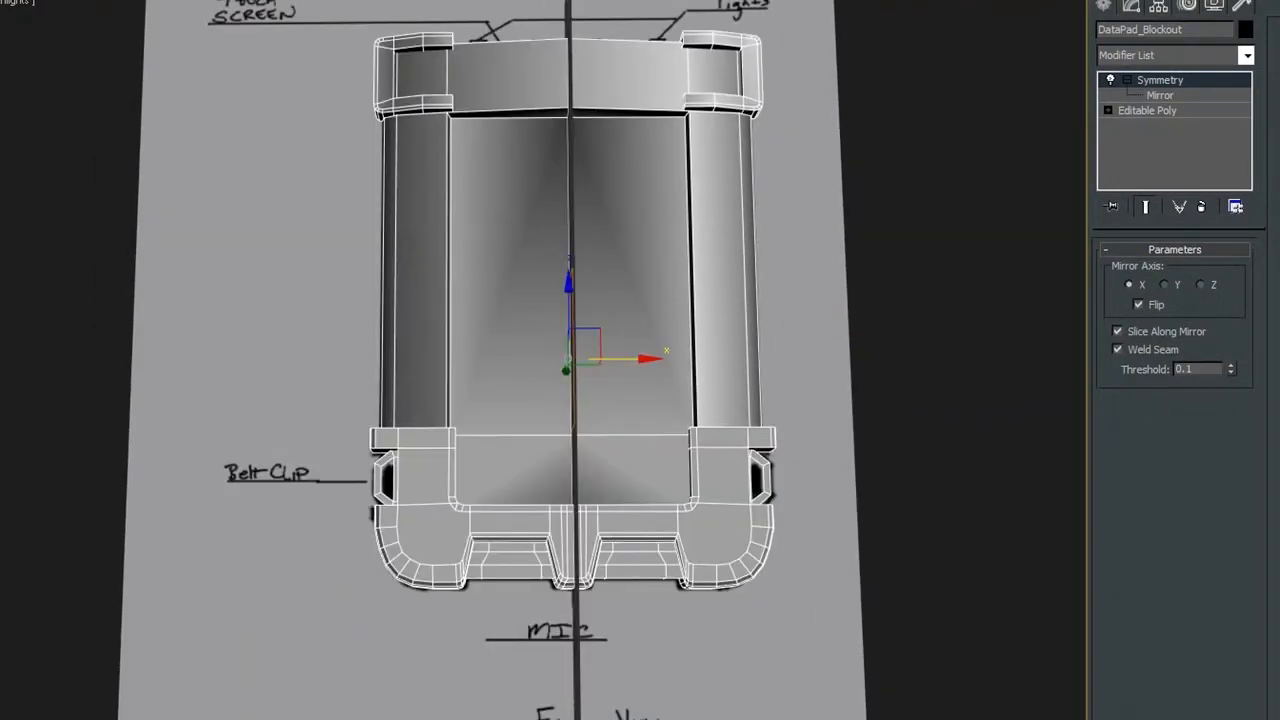
key("alt+q")
key("F4")
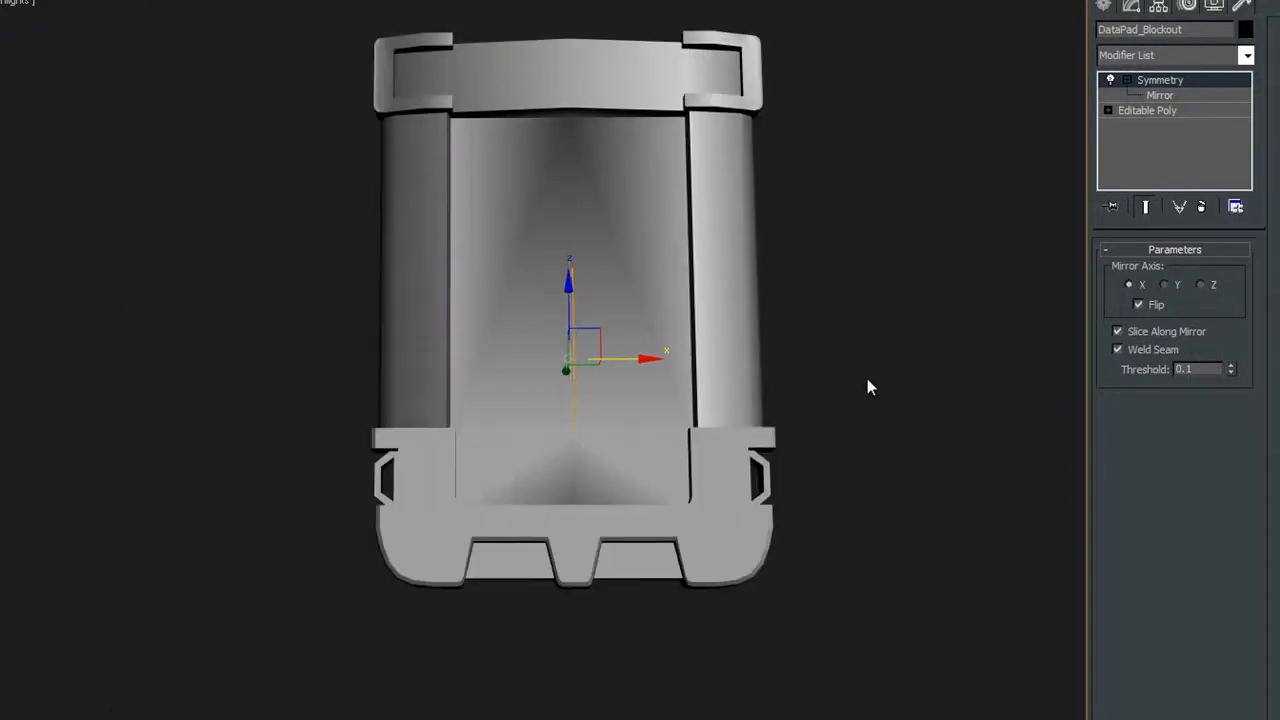
- Turn the edged-faces display back on and examine the blockout's topology from the front and side
left_click(867, 378)
scroll(768, 146, "up", 1)
middle_click_drag(768, 146, 614, 280)
left_click(614, 280)
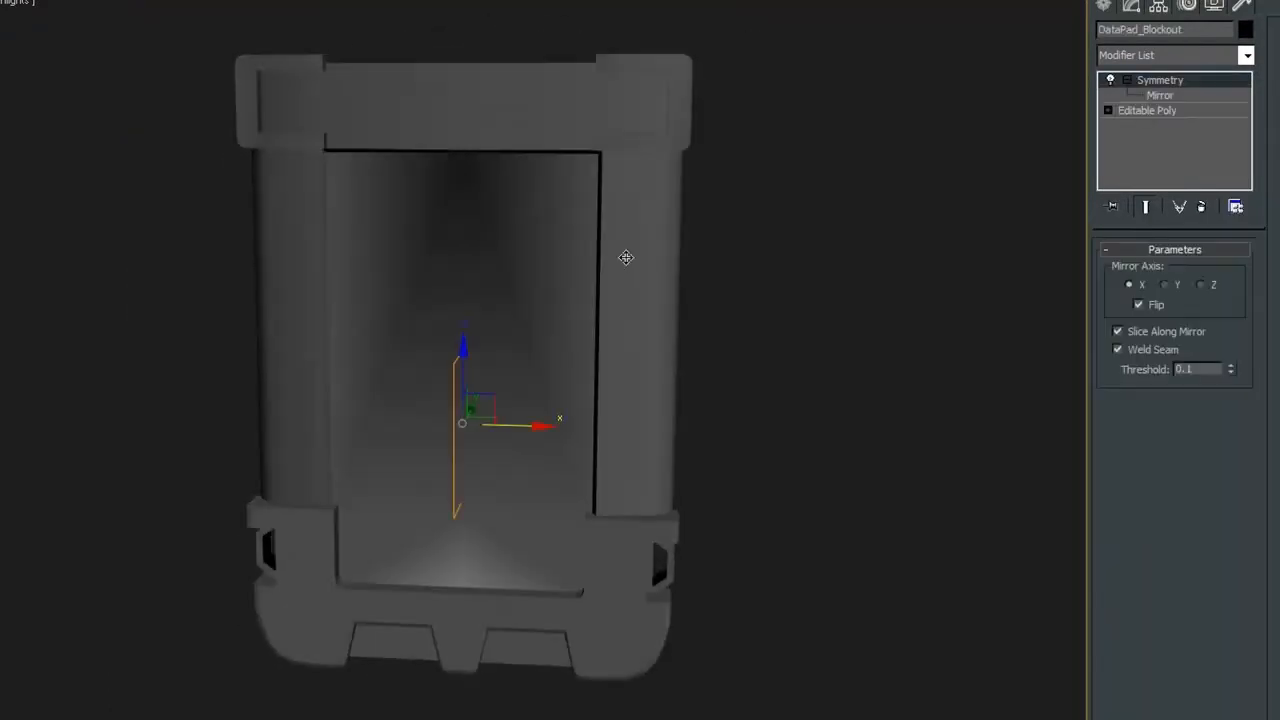
key("F4")
middle_click_drag(727, 212, 335, 574, "alt")
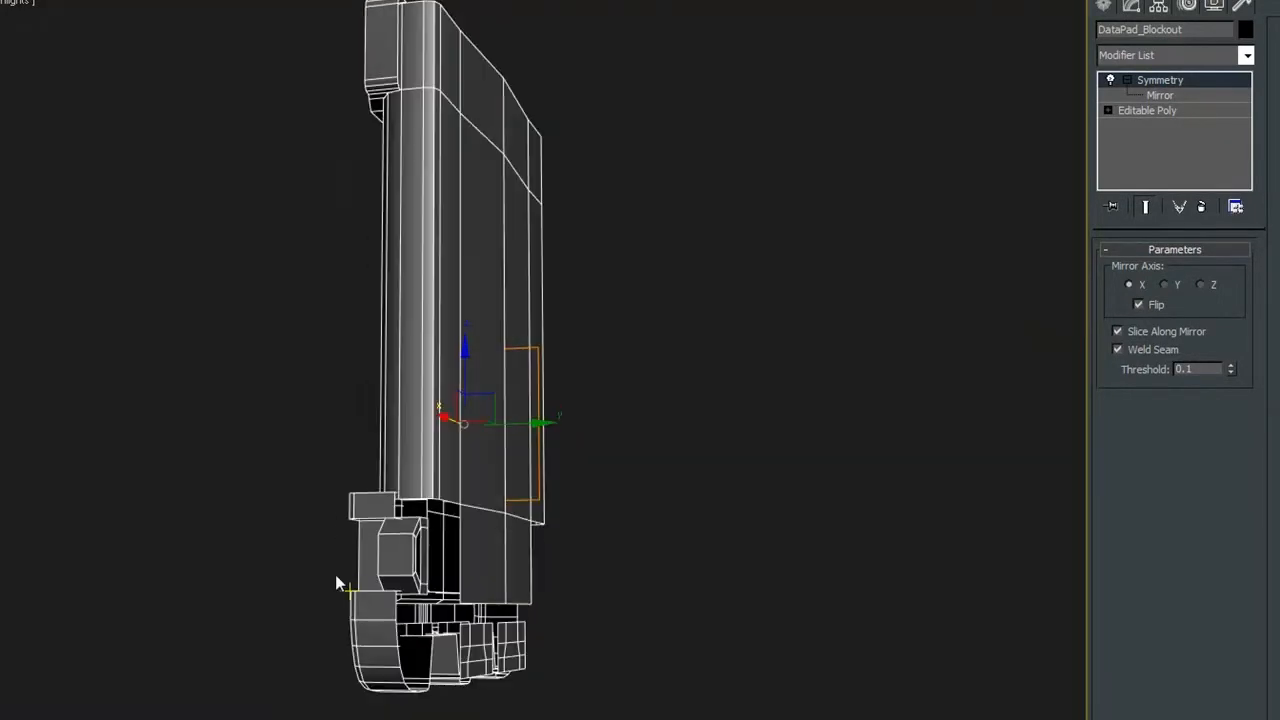
mouse_move(626, 463)
middle_mouse_down("alt")
mouse_move(977, 566)
mouse_move(835, 484)
mouse_move(794, 500)
mouse_move(800, 516)
middle_mouse_up("alt")
- Check the blockout's Editable Poly level beneath its Symmetry modifier and clear the model from the viewport
left_click(1141, 110)
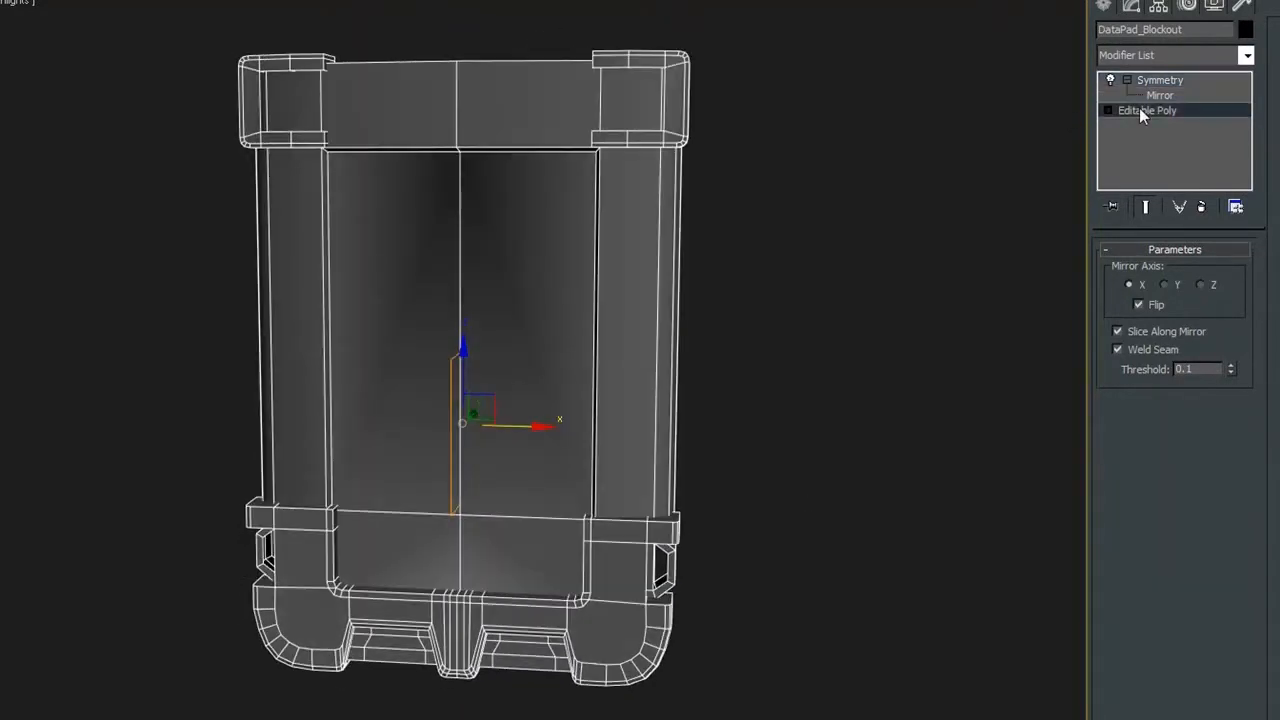
mouse_move(419, 392)
middle_mouse_down("alt")
mouse_move(809, 409)
mouse_move(506, 471)
mouse_move(534, 506)
mouse_move(588, 466)
mouse_move(491, 371)
mouse_move(487, 440)
mouse_move(294, 529)
mouse_move(452, 537)
mouse_move(497, 512)
mouse_move(537, 528)
mouse_move(680, 449)
mouse_move(560, 463)
mouse_move(500, 445)
mouse_move(734, 491)
mouse_move(514, 509)
mouse_move(663, 510)
mouse_move(571, 514)
mouse_move(817, 462)
middle_mouse_up("alt")
left_click(817, 462)
left_click(564, 291)
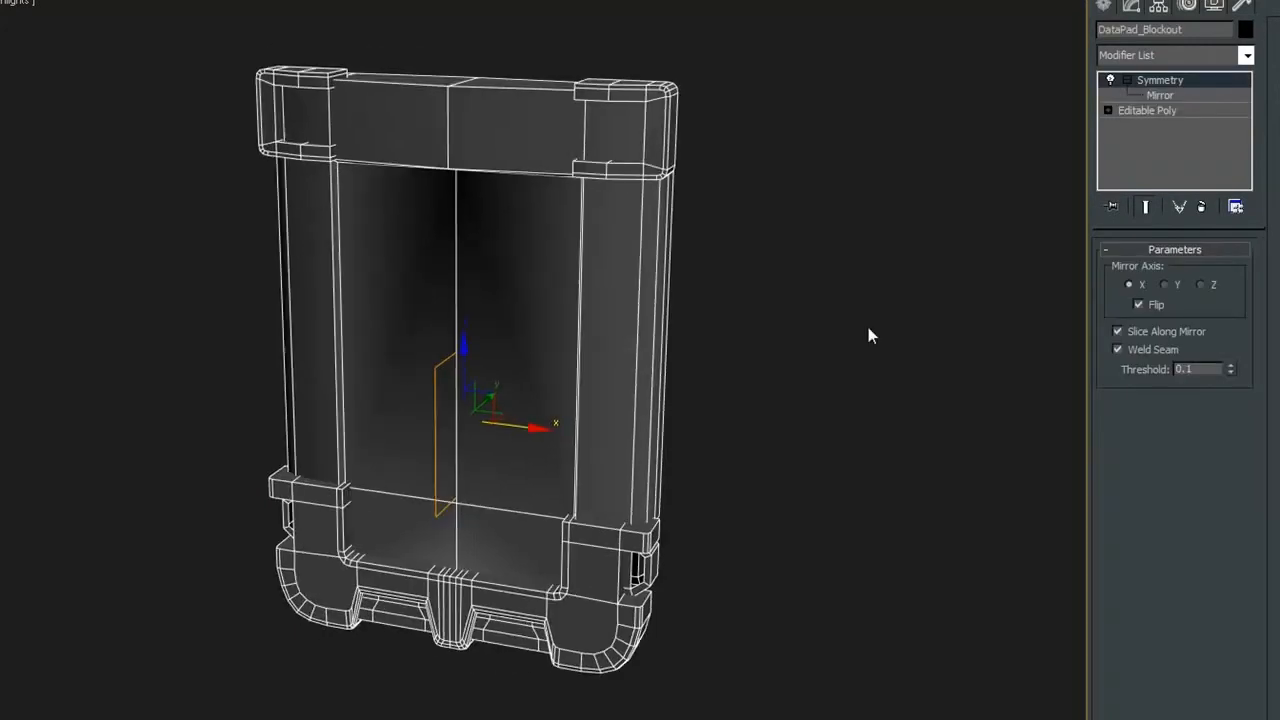
middle_click_drag(825, 350, 875, 315, "alt")
left_click(875, 315)
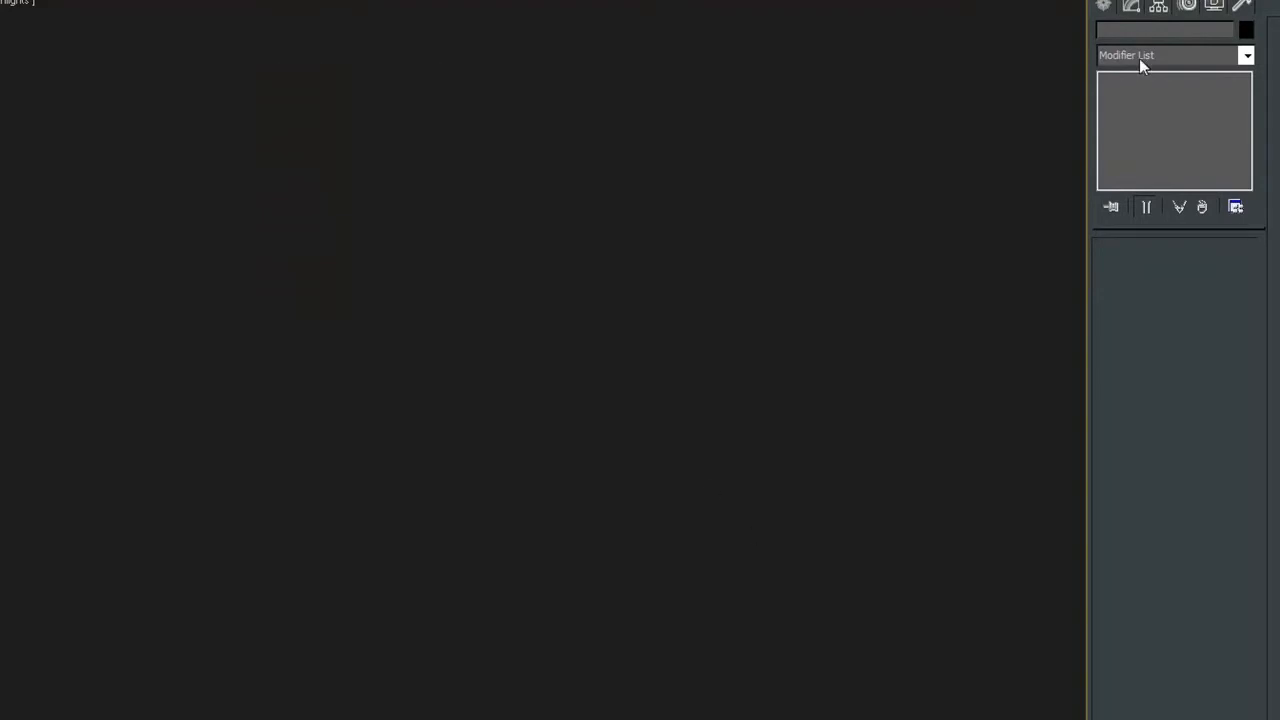
- Draw a Plane primitive about 155 long by 177 wide near the centre of the home grid
left_click(1103, 6)
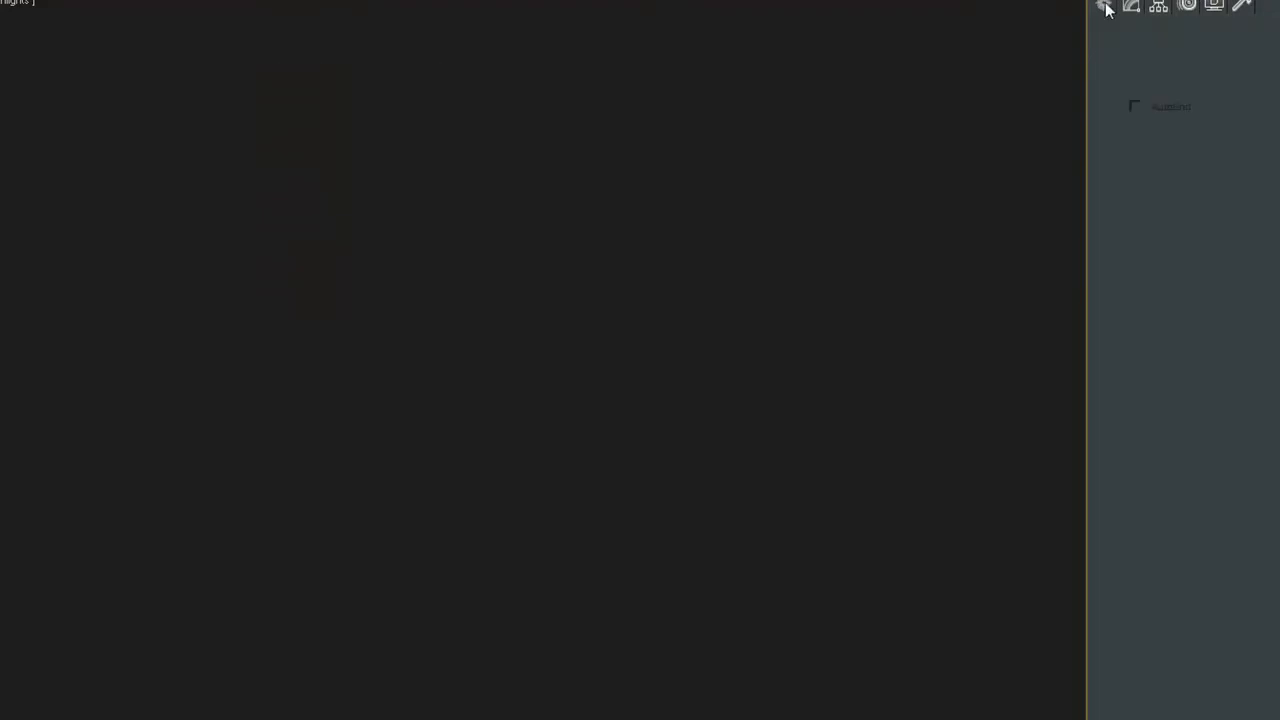
left_click(1221, 207)
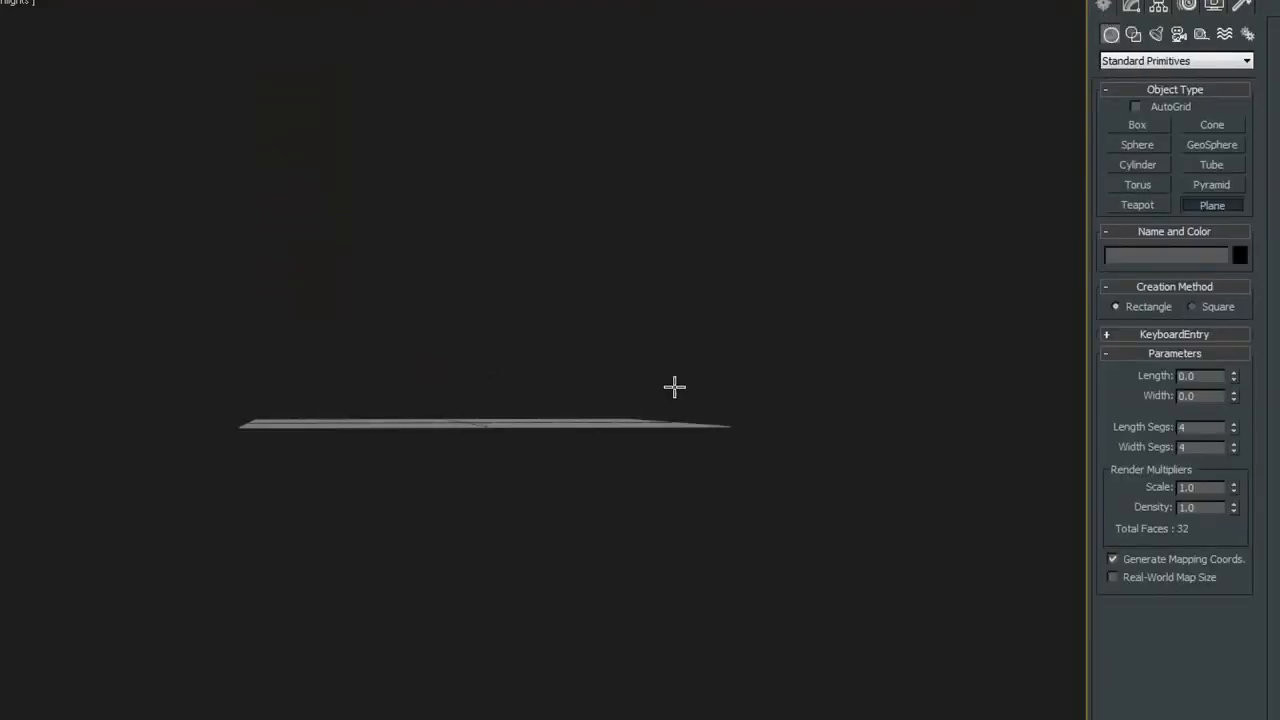
middle_click_drag(674, 383, 627, 516, "alt")
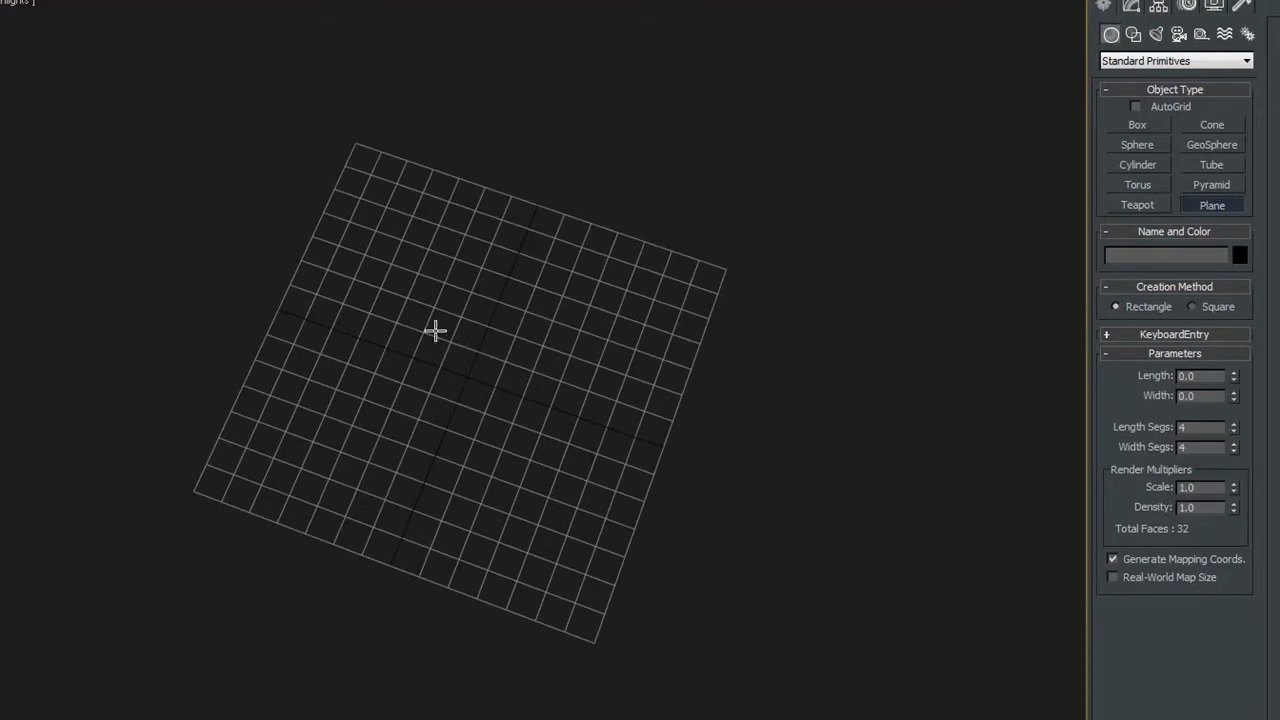
left_click_drag(434, 331, 512, 488)
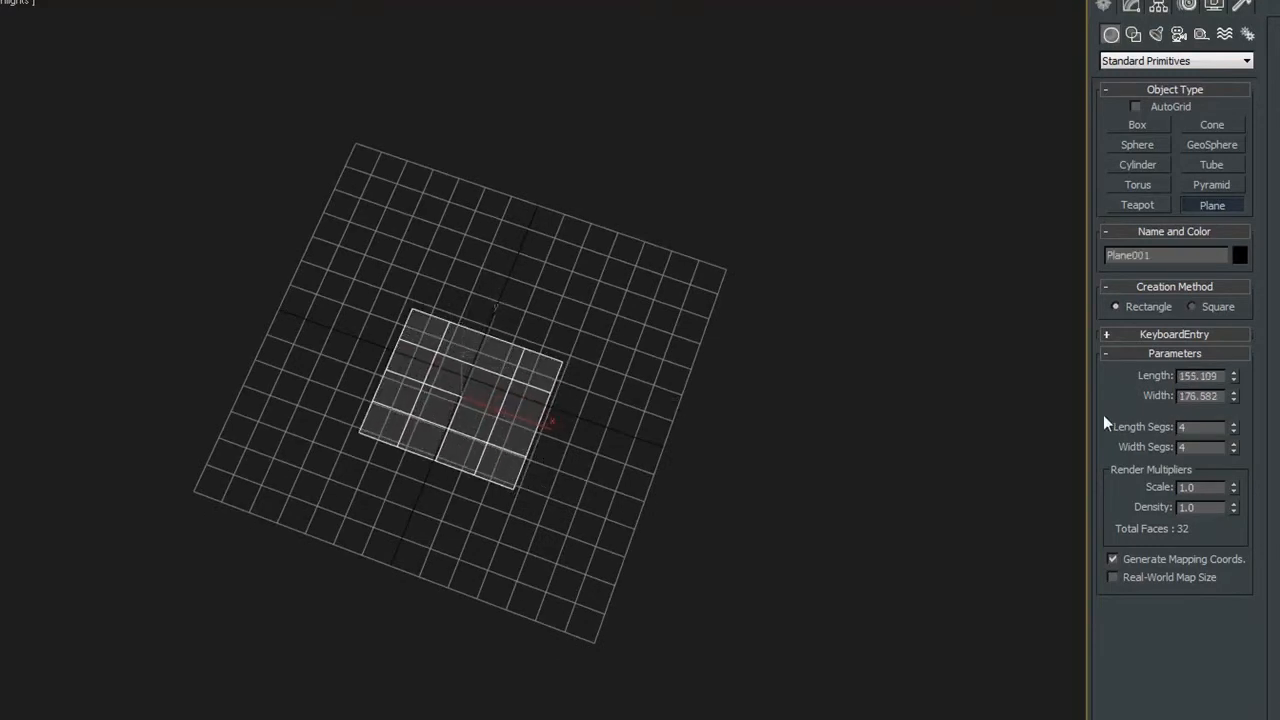
- Reduce the plane to 1 length segment and 1 width segment, and hide the home grid
right_click(1234, 429)
right_click(1234, 448)
middle_click_drag(557, 404, 546, 434)
key("g")
key("z")
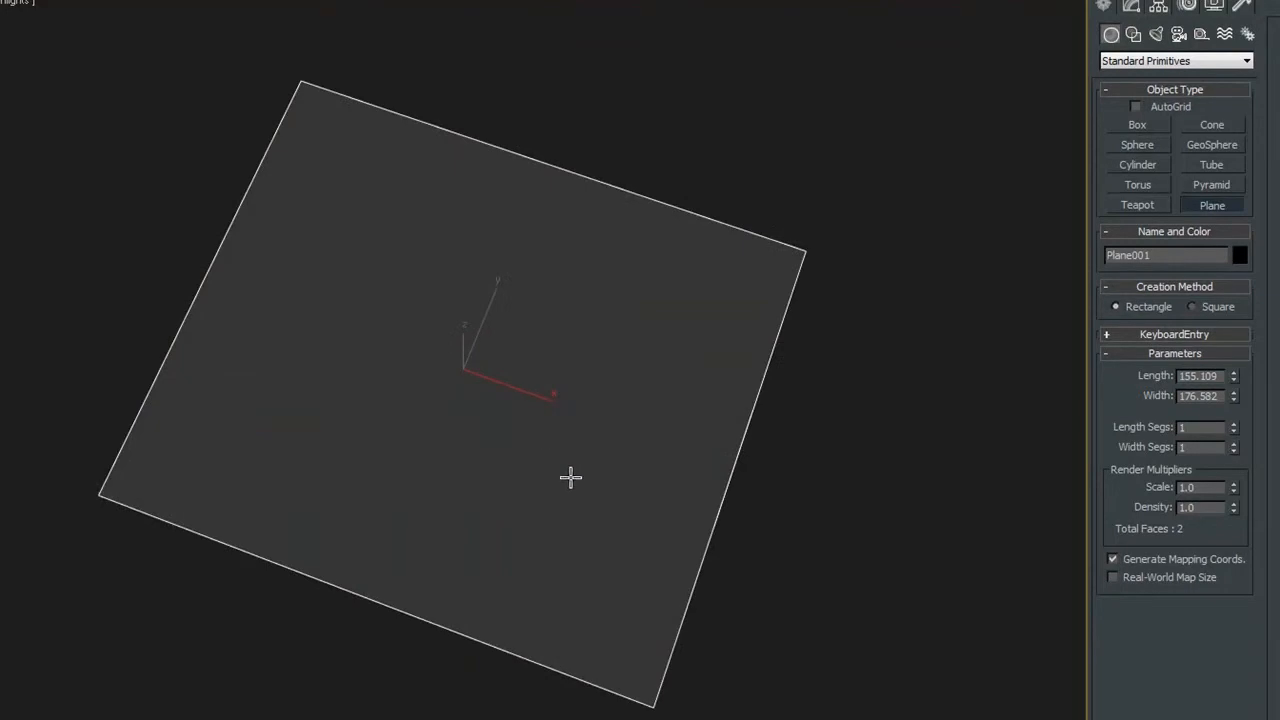
middle_click_drag(709, 331, 628, 327, "alt")
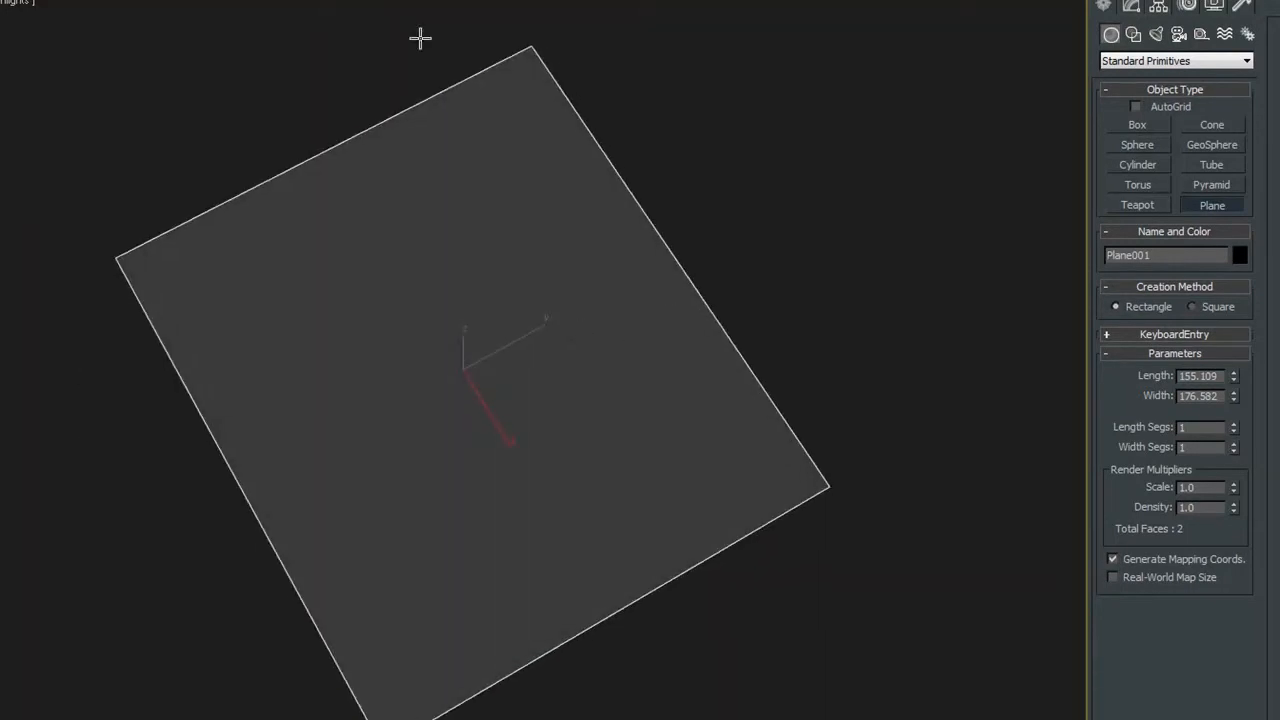
- Apply a plain grey sample material to the plane and close the Material Editor
key("m")
left_click_drag(1075, 20, 636, 173)
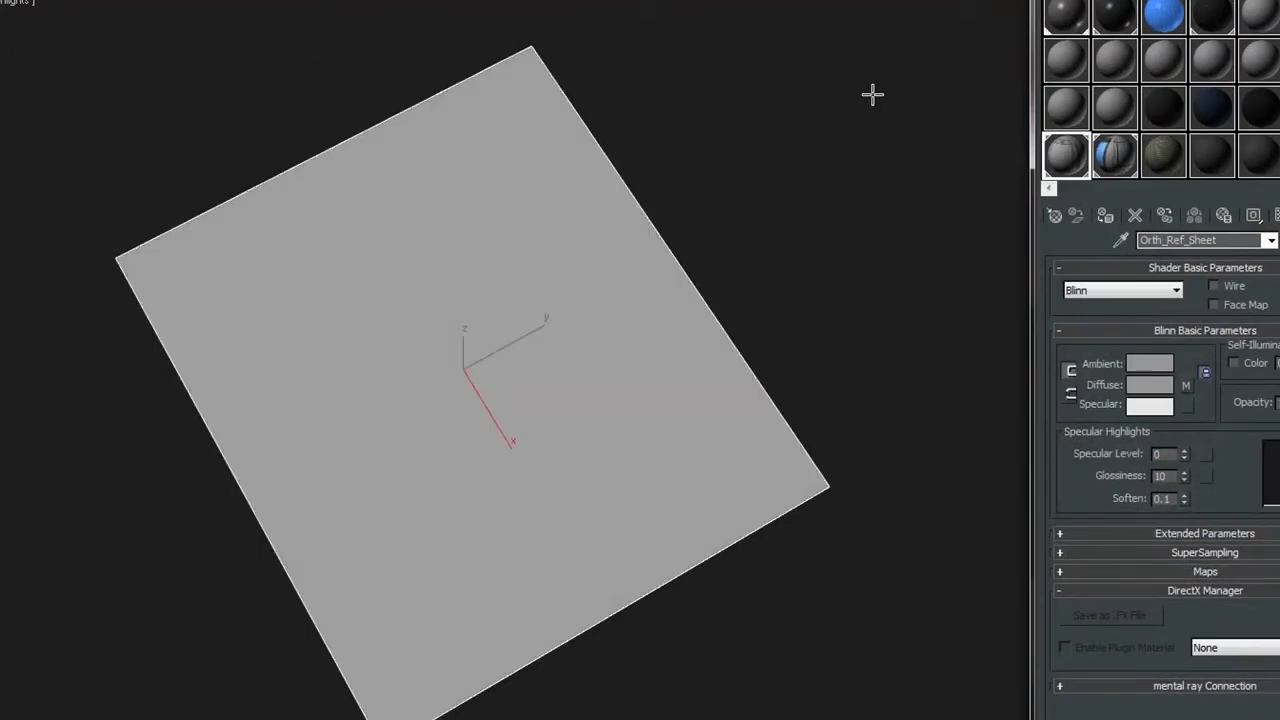
middle_click_drag(763, 203, 694, 214, "alt")
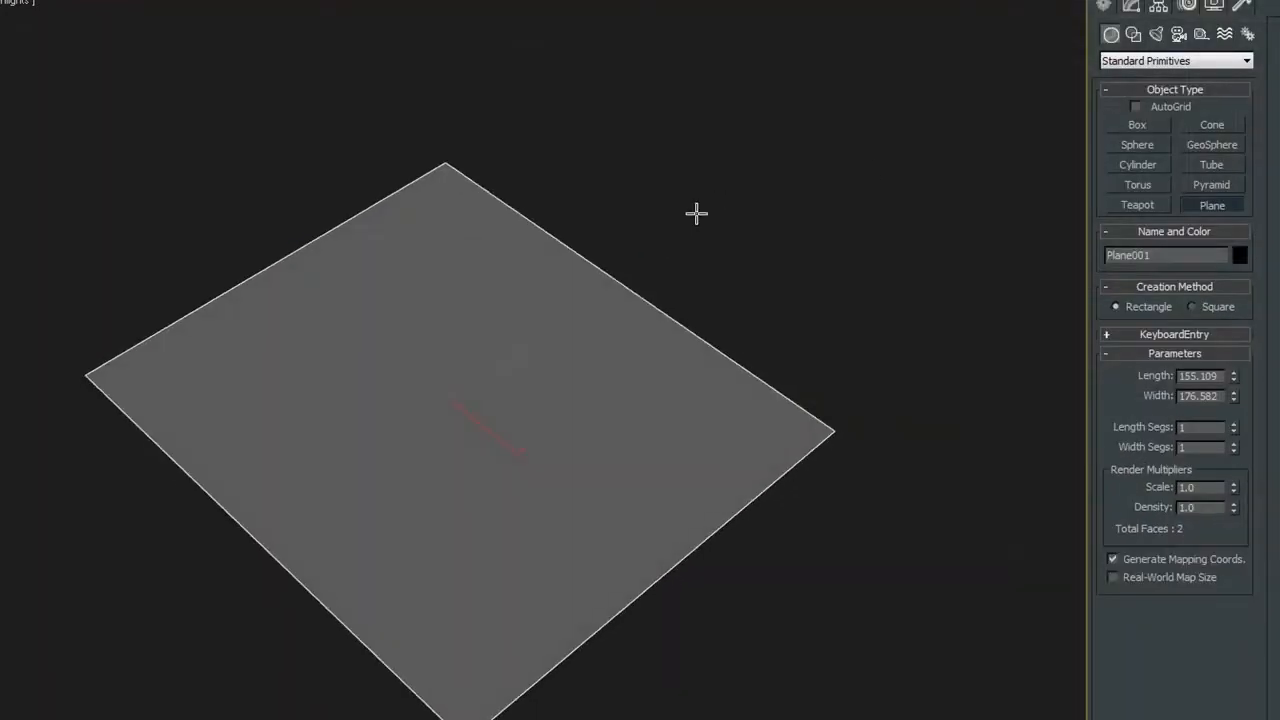
- Convert the plane to an Editable Poly
left_click(1134, 6)
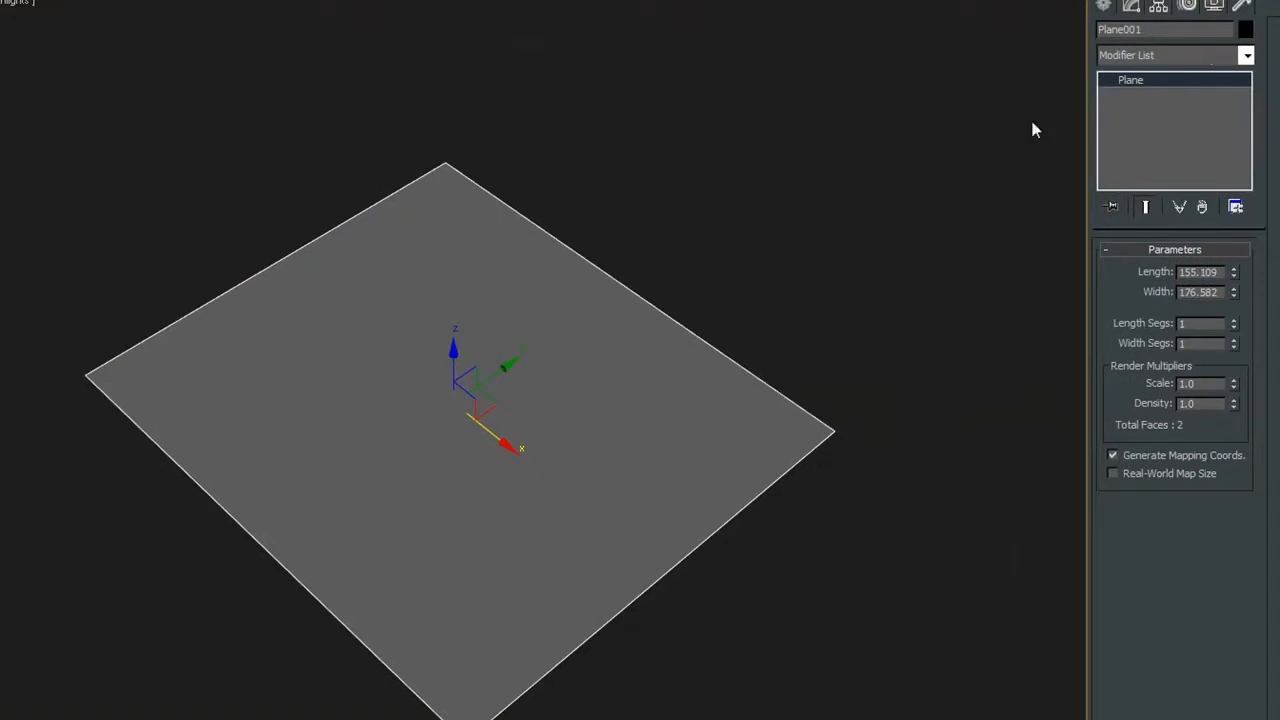
right_click(545, 205)
mouse_move(580, 377)
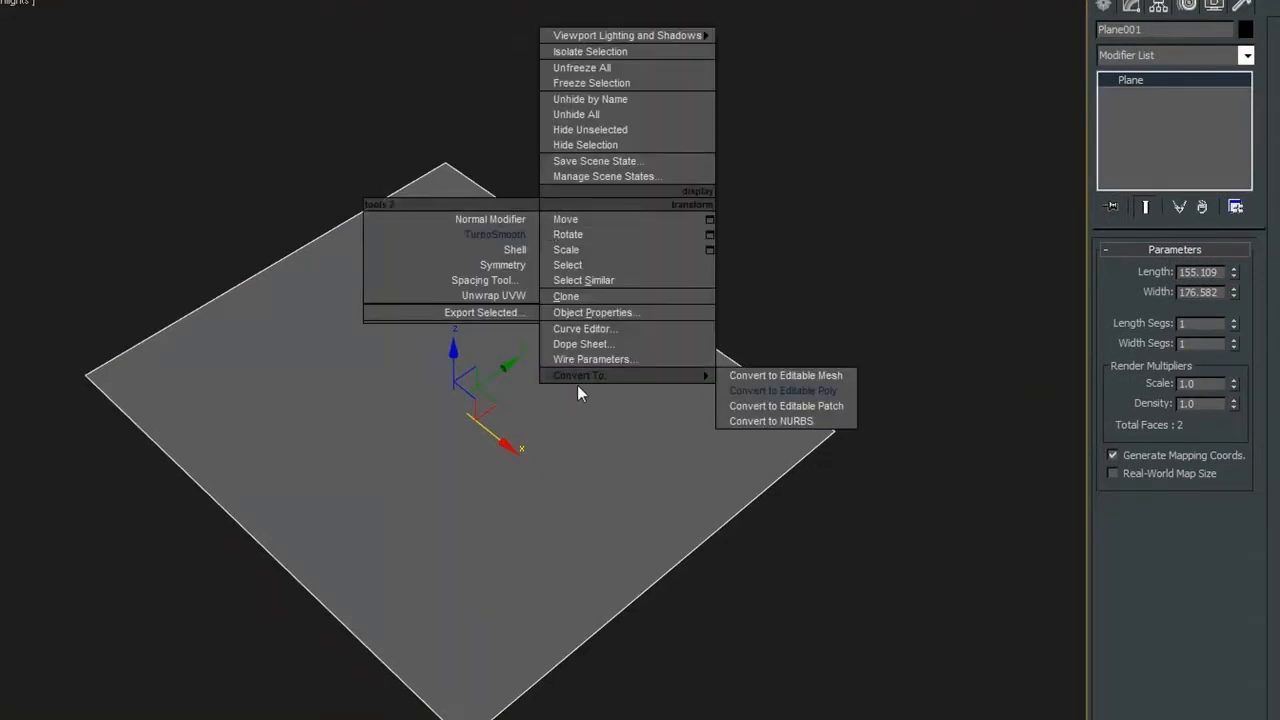
left_click(807, 390)
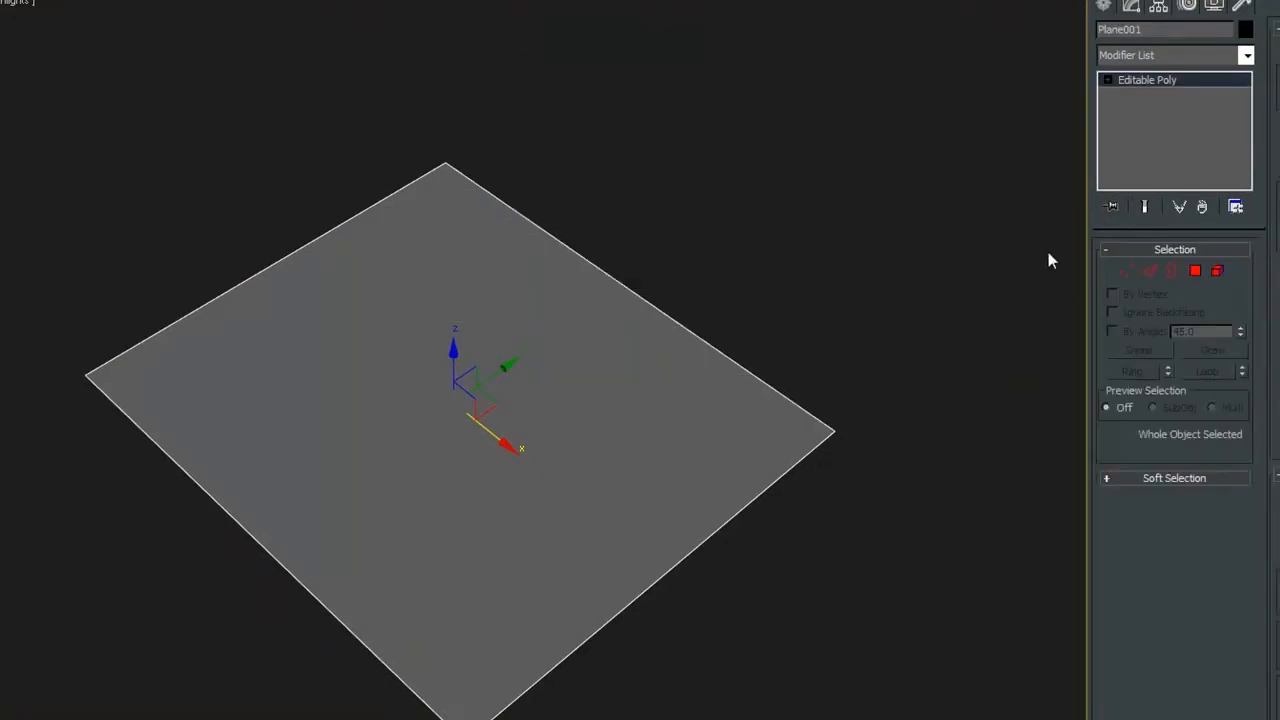
- Ring-select two opposite edges of the plane and connect them with one edge across the middle
left_click(1147, 272)
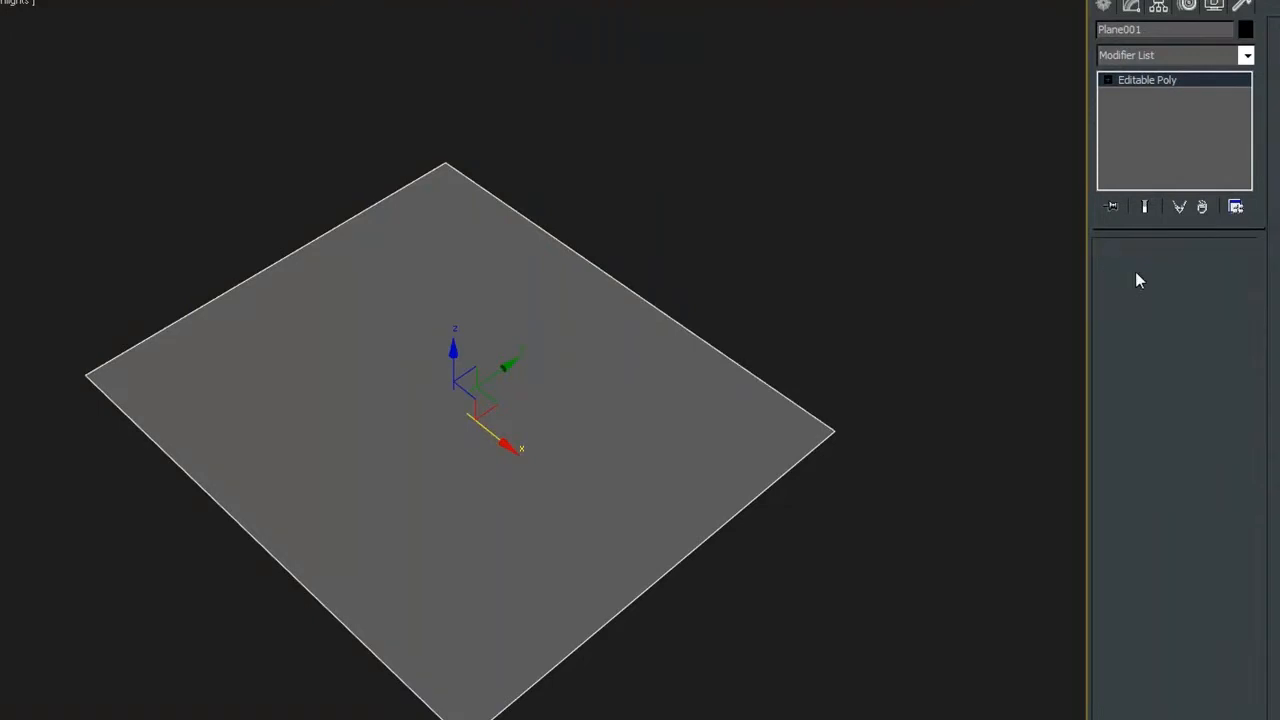
left_click(590, 261)
left_click(1132, 371)
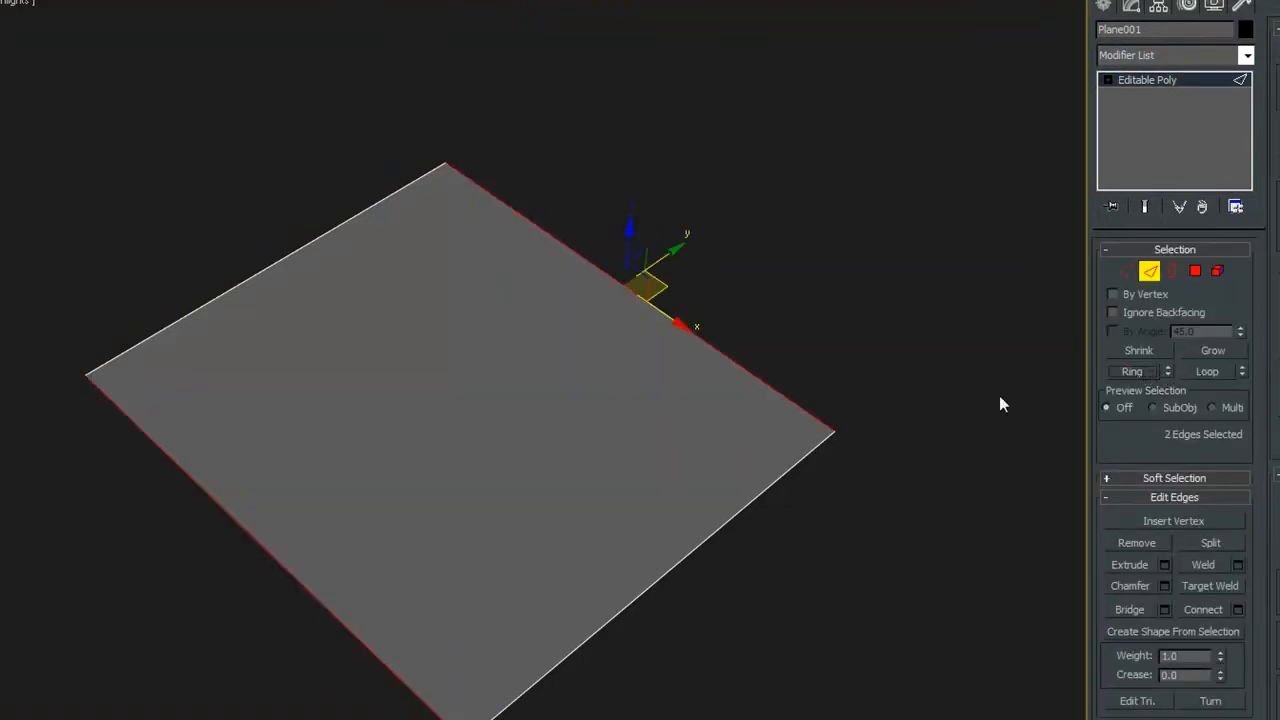
left_click(1205, 610)
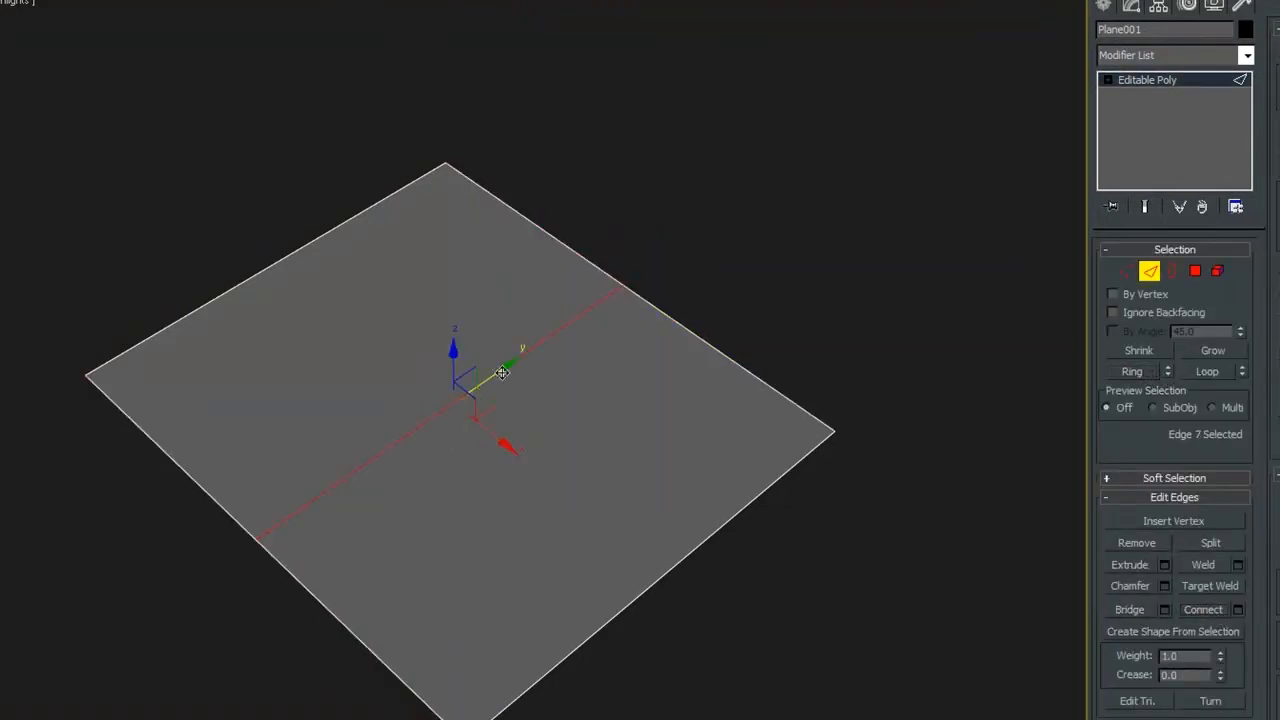
- Move one outer edge parallel to the middle edge down and inward to fold the plane into a right angle, and leave edge editing
middle_click_drag(632, 463, 723, 329, "alt")
left_click(775, 302)
left_click_drag(775, 298, 712, 594)
left_click_drag(798, 652, 553, 607)
middle_click_drag(640, 570, 610, 460, "alt")
left_click(1148, 272)
left_click(623, 257)
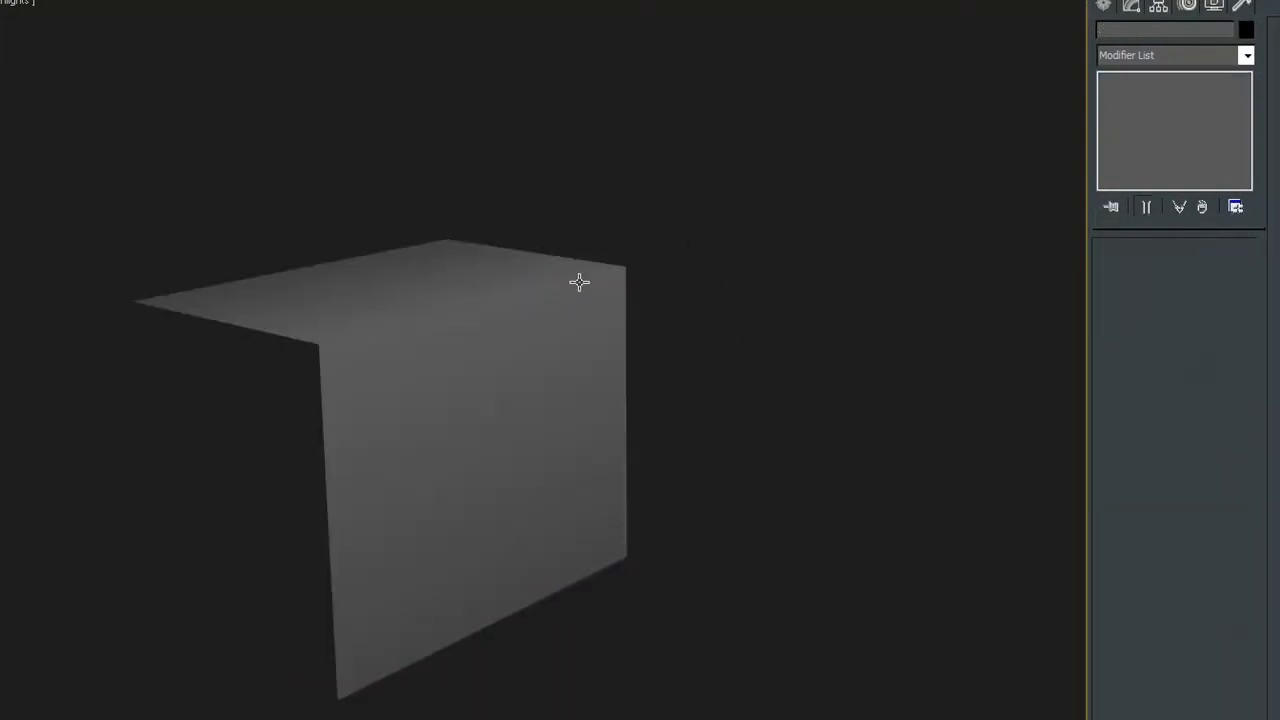
- Add a TurboSmooth modifier to the folded plane and set its iterations to 2
left_click(580, 280)
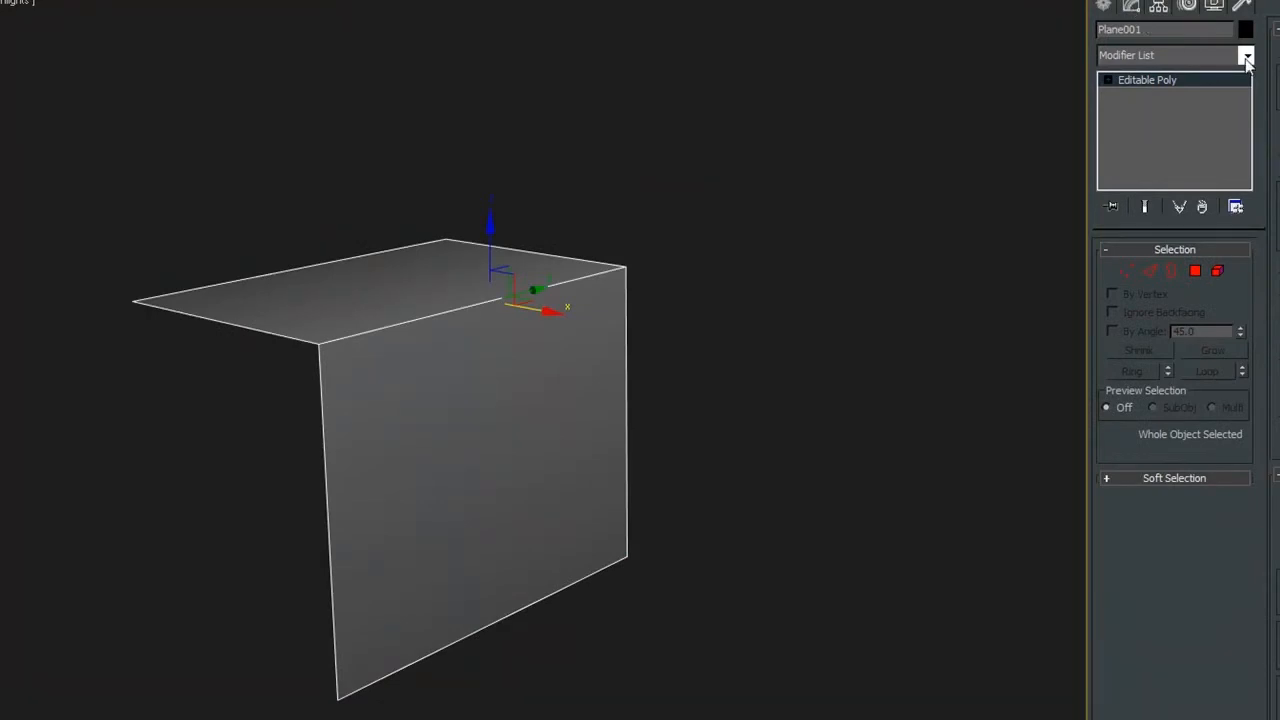
left_click(1246, 56)
scroll(1227, 537, "down", 10)
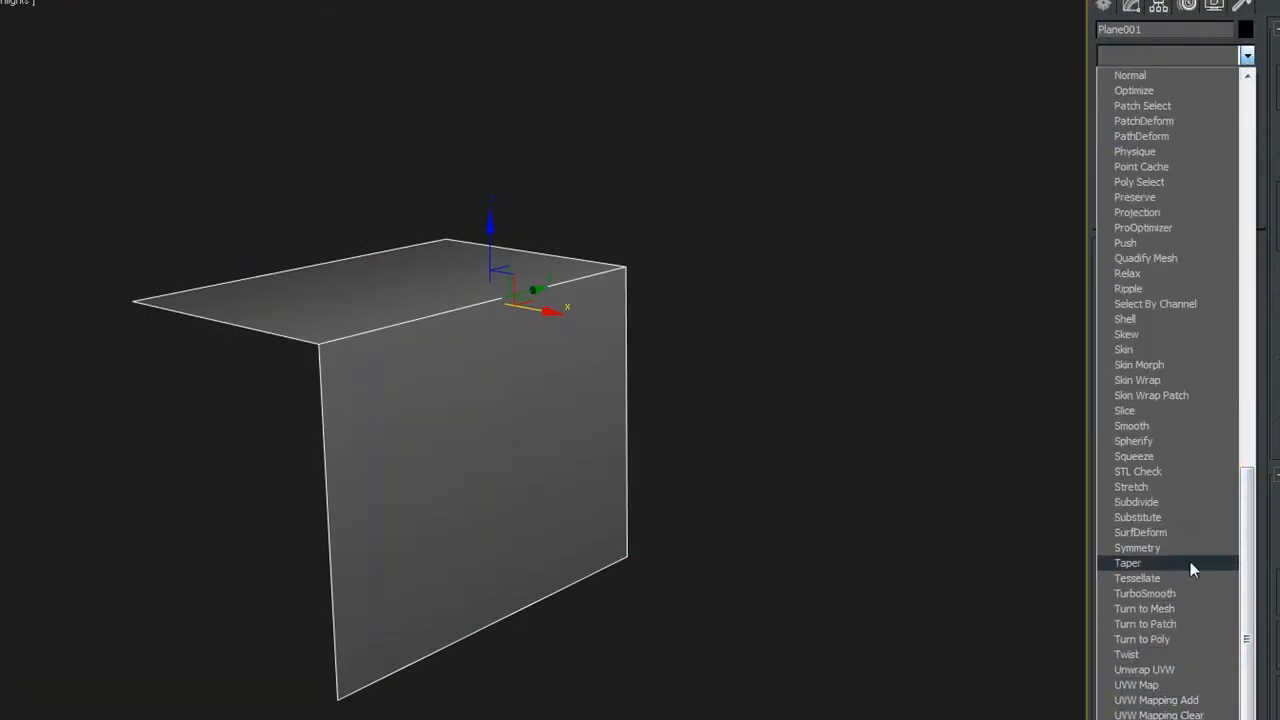
left_click(1147, 594)
middle_click_drag(517, 206, 579, 207, "alt")
left_click(1237, 278)
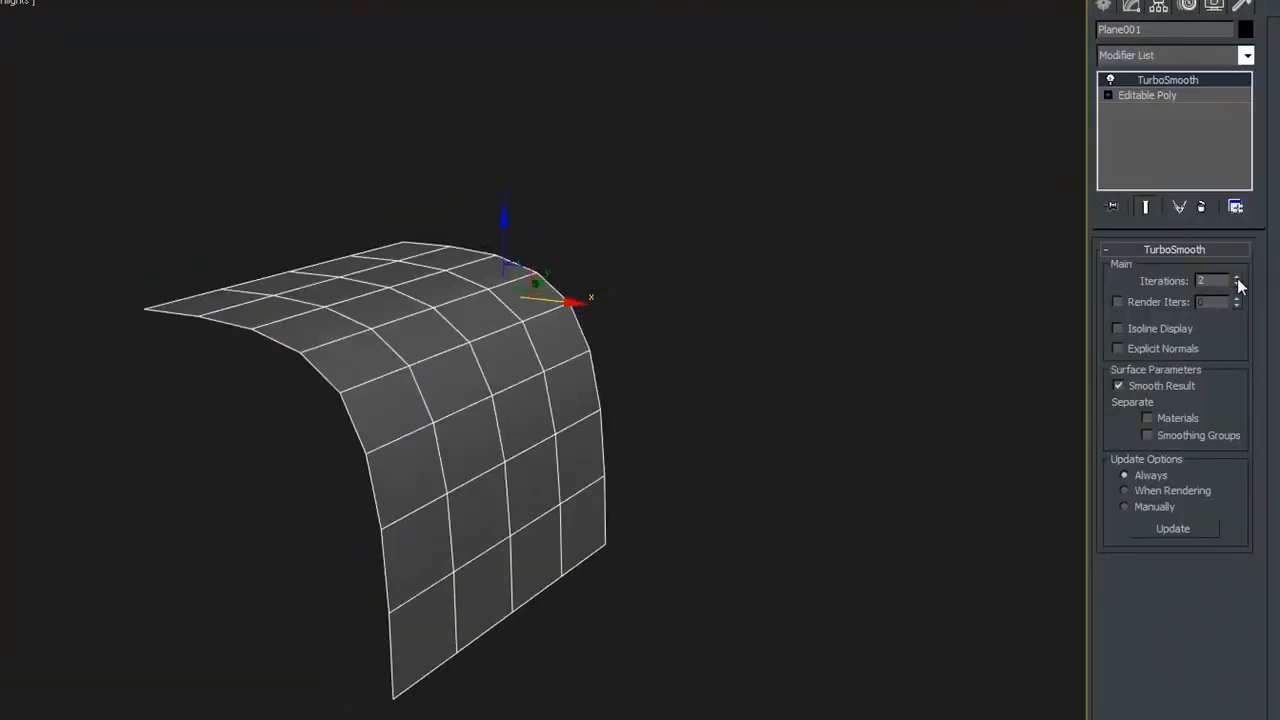
middle_click_drag(961, 286, 946, 314, "alt")
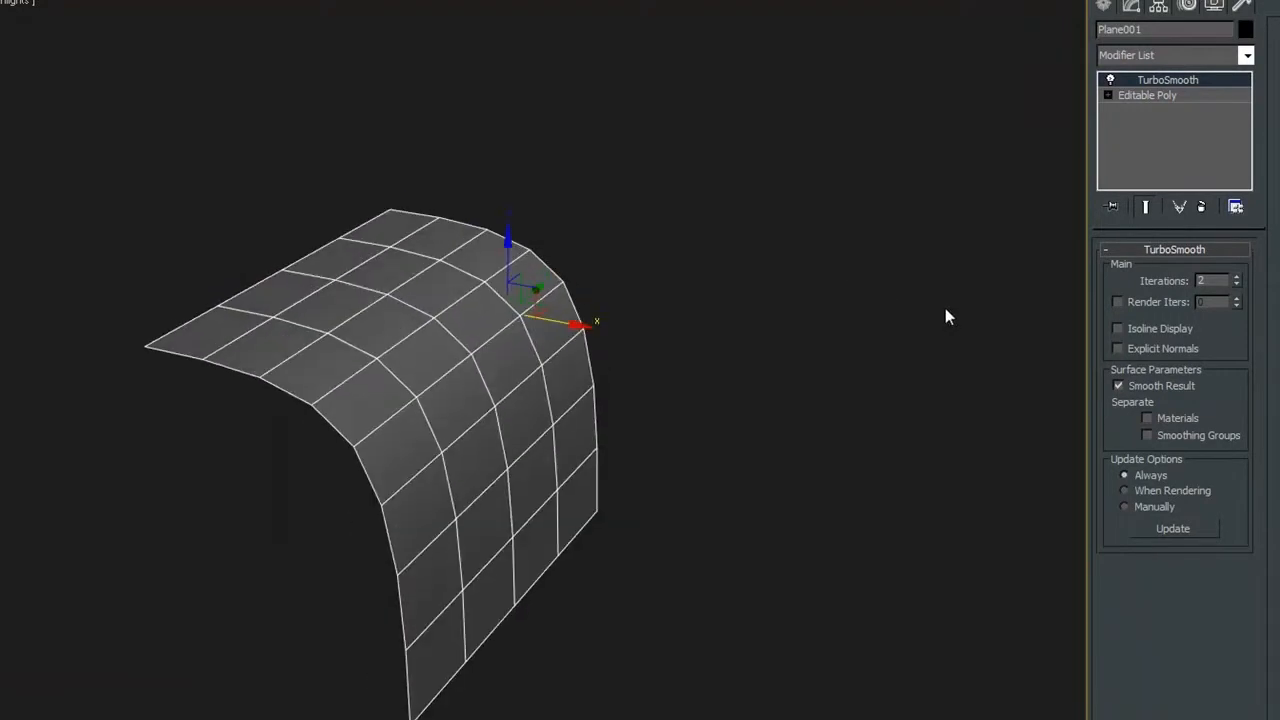
- Switch to the Editable Poly level beneath TurboSmooth to examine the folded plane without smoothing
left_click(945, 310)
left_click(472, 400)
left_click(1184, 94)
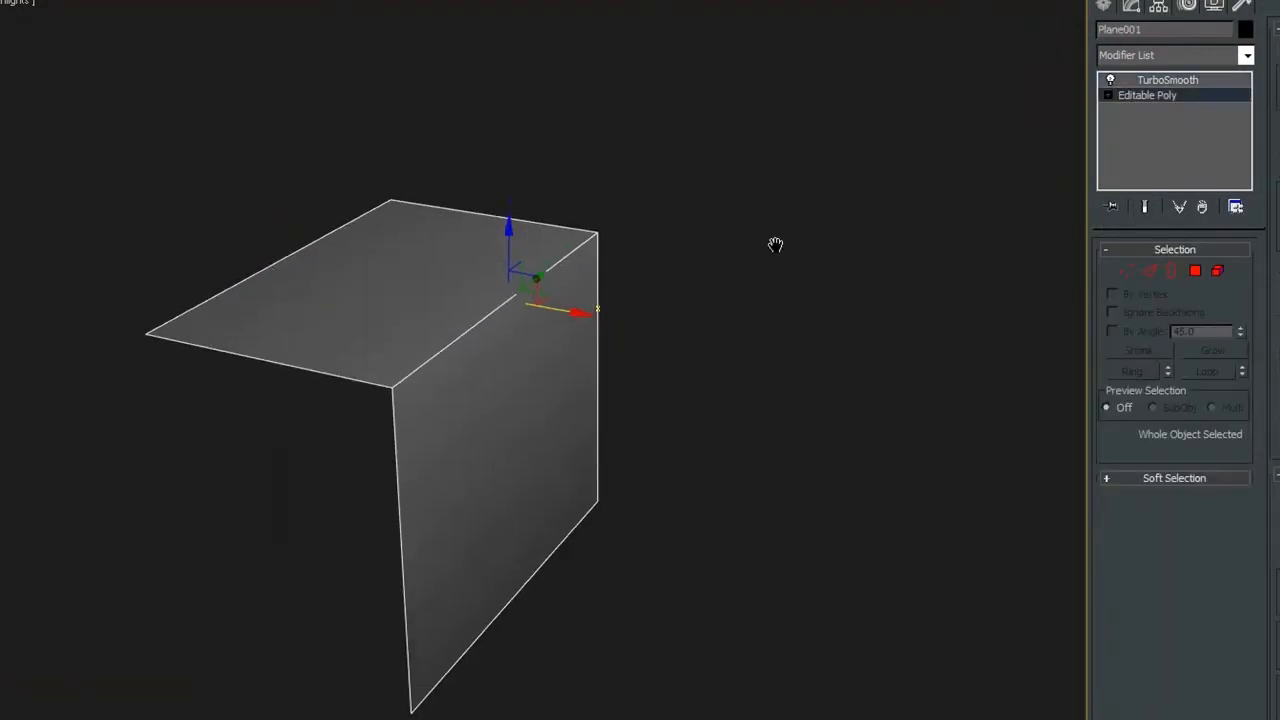
scroll(798, 225, "up", 3)
middle_click_drag(800, 232, 735, 212, "alt")
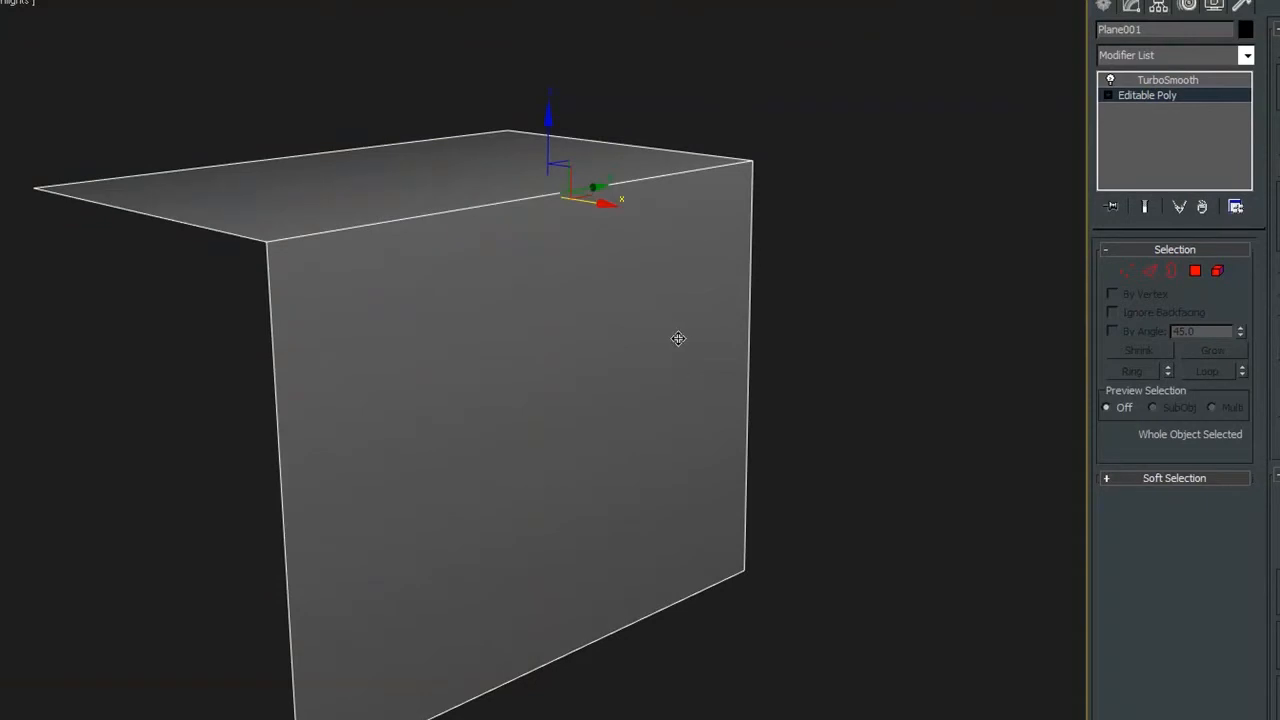
middle_click_drag(676, 332, 746, 409, "alt")
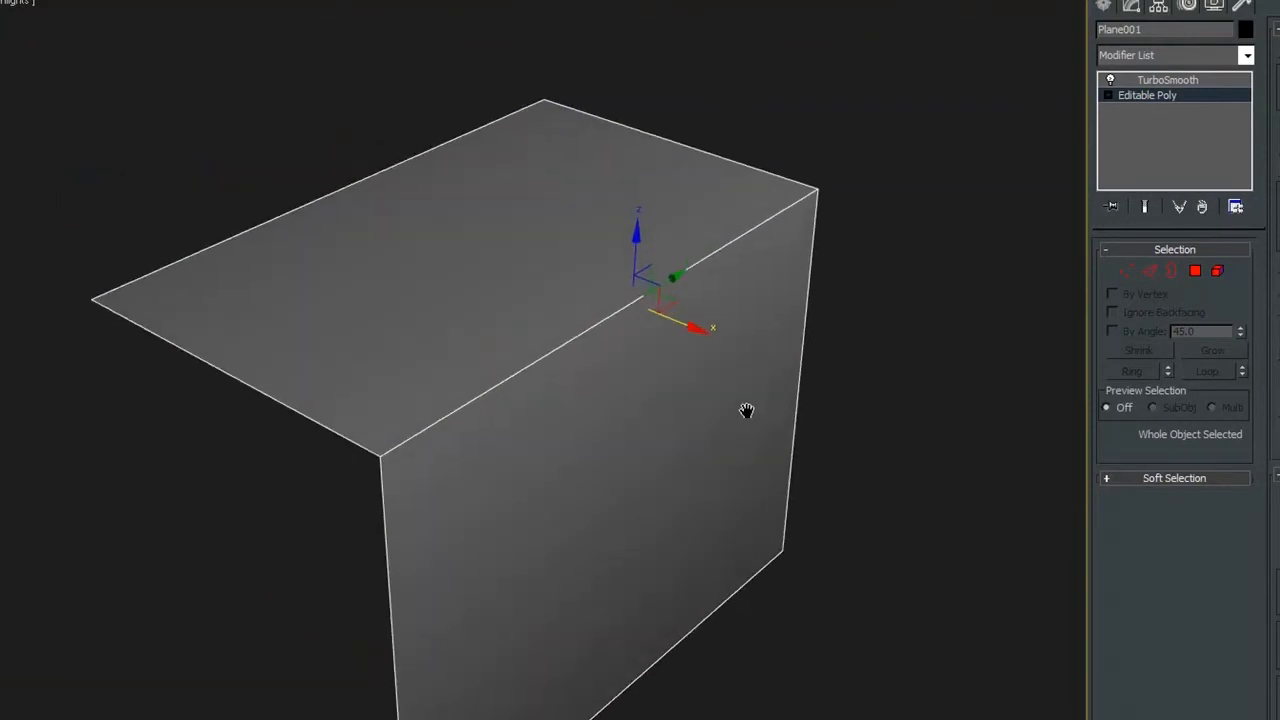
- In edge mode, demonstrate ring selection from the near side edge of the upper face, and clear the selection
key("2")
left_click(297, 416)
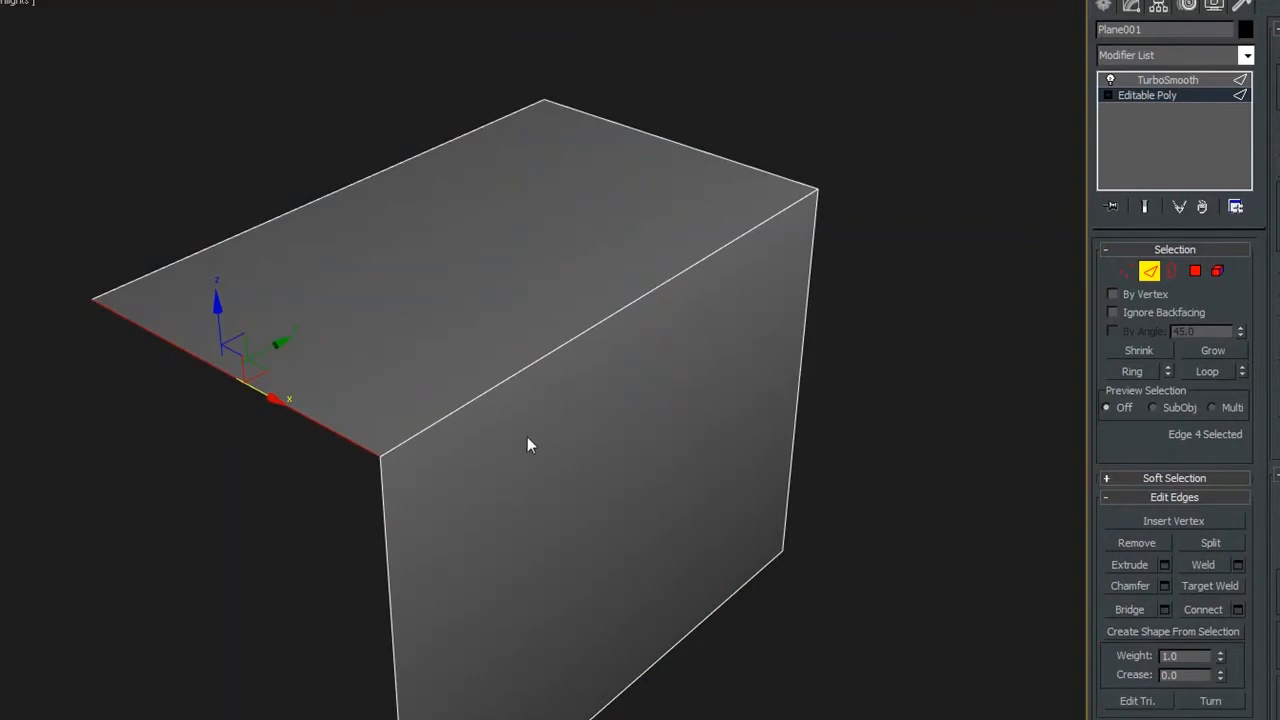
key("alt+r")
middle_click_drag(784, 256, 746, 193)
left_click(891, 182)
left_click(276, 351)
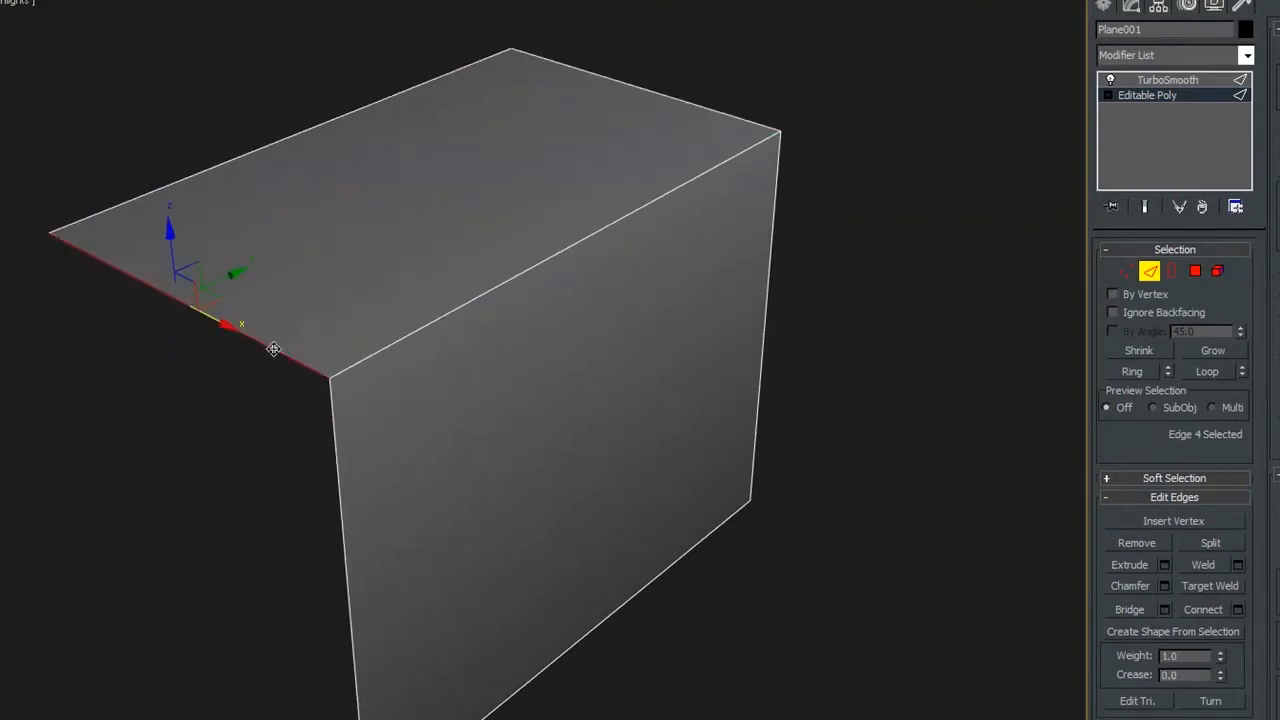
key("alt+r")
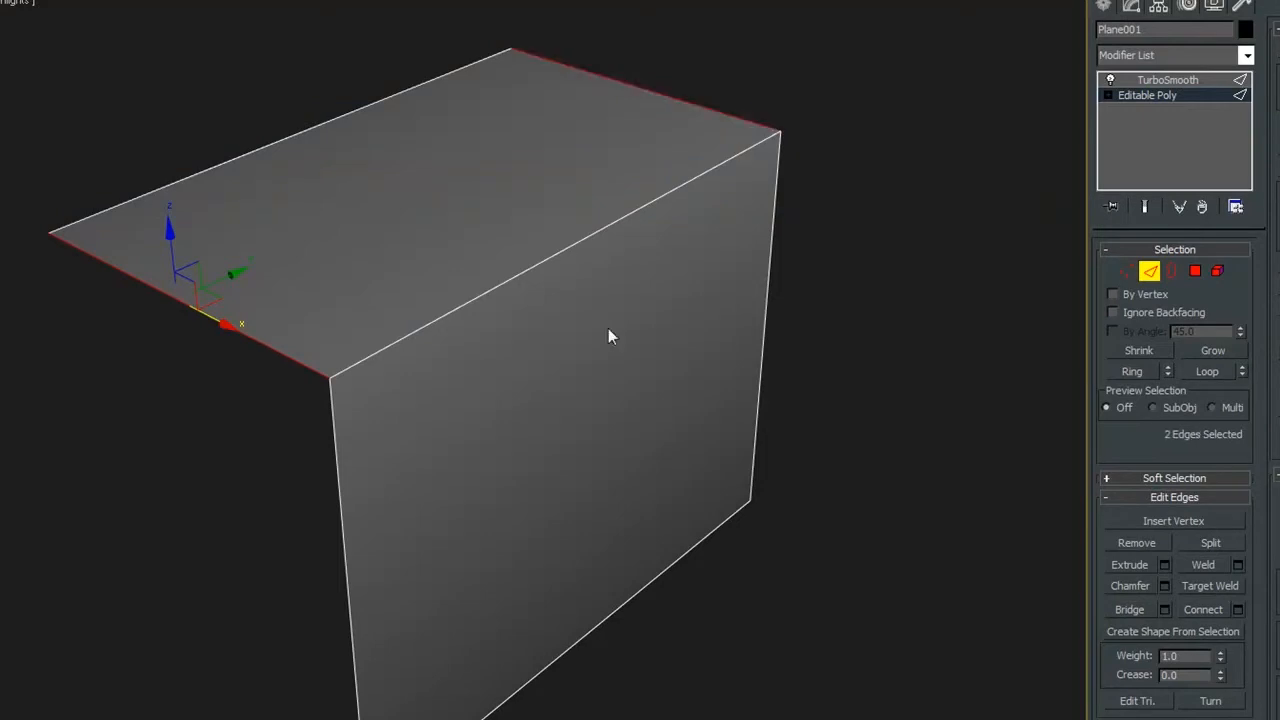
left_click(846, 377)
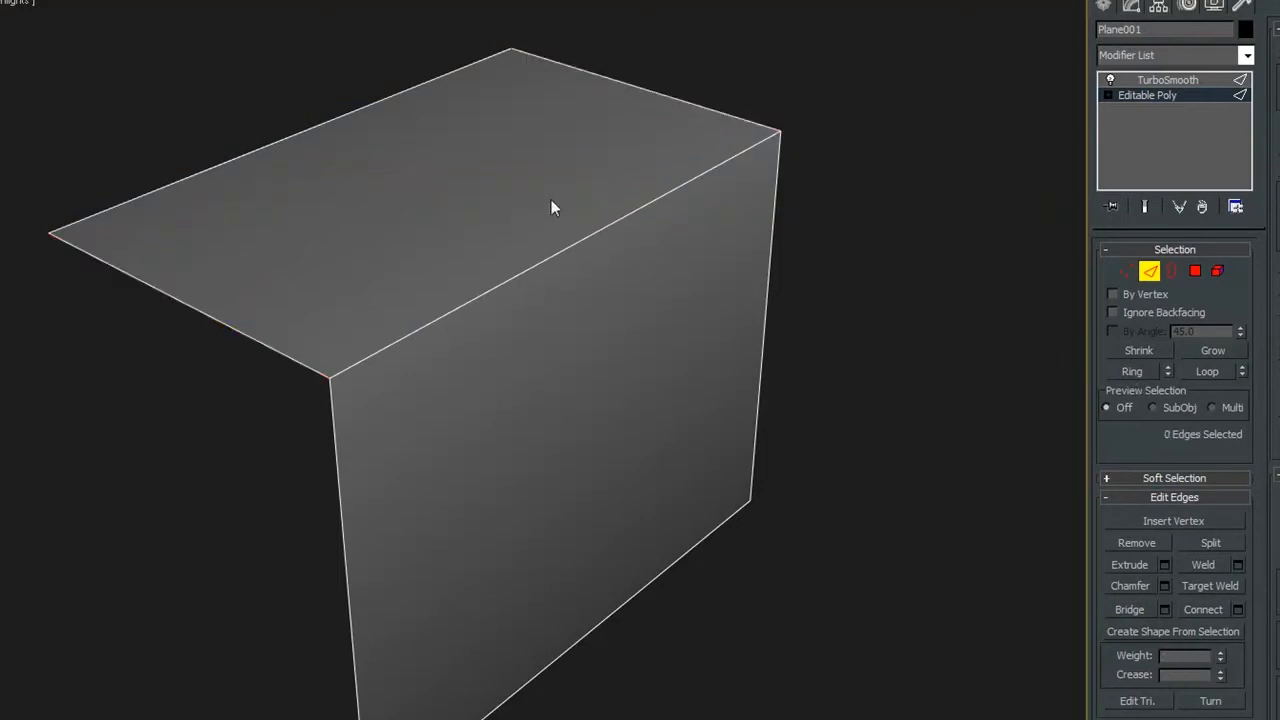
- Demonstrate loop selection from the same side edge of the upper face, and clear the selection
left_click(229, 332)
key("alt+l")
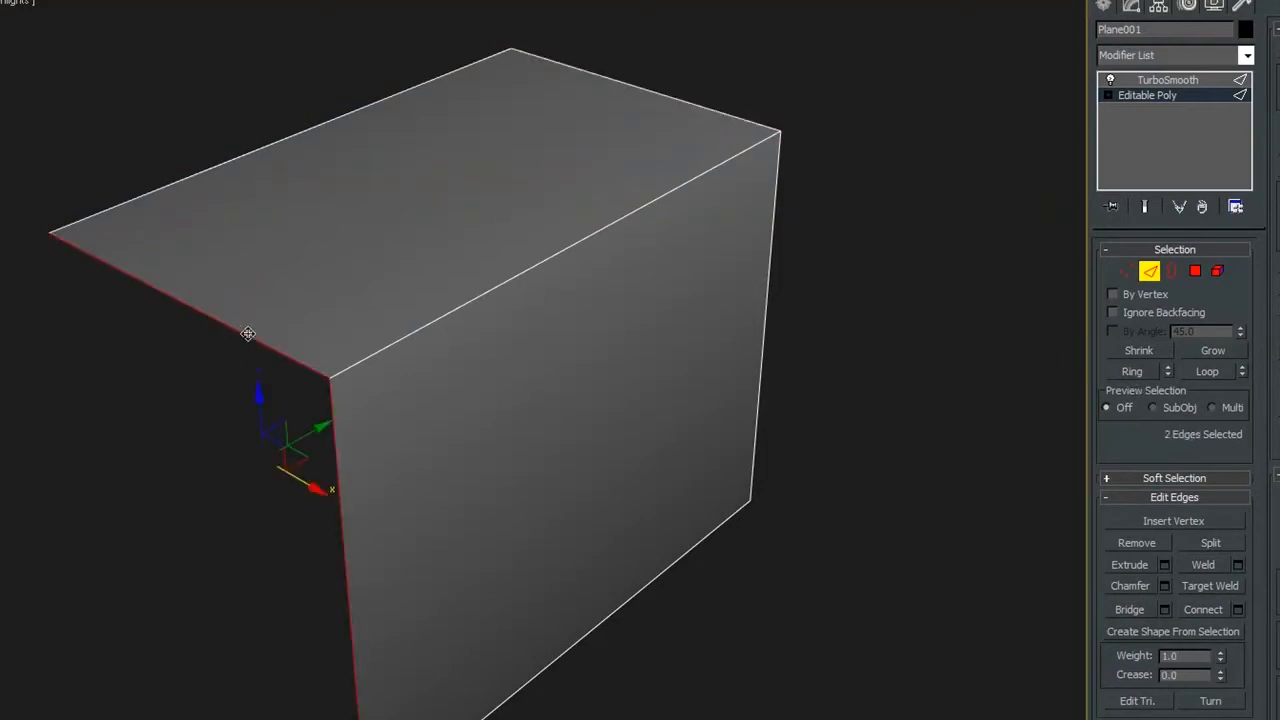
left_click(887, 295)
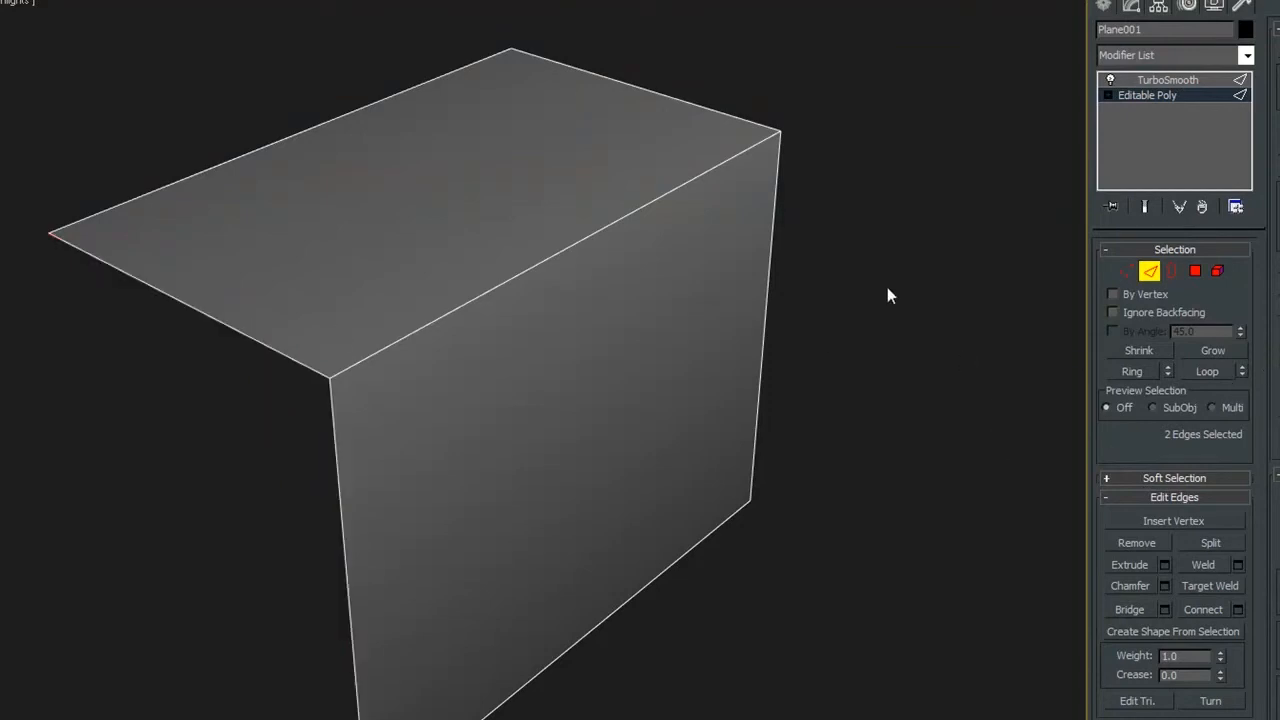
- Ring-select the upper face's two side edges and connect them with 1 segment, pinch 0 and slide 0
left_click(277, 347)
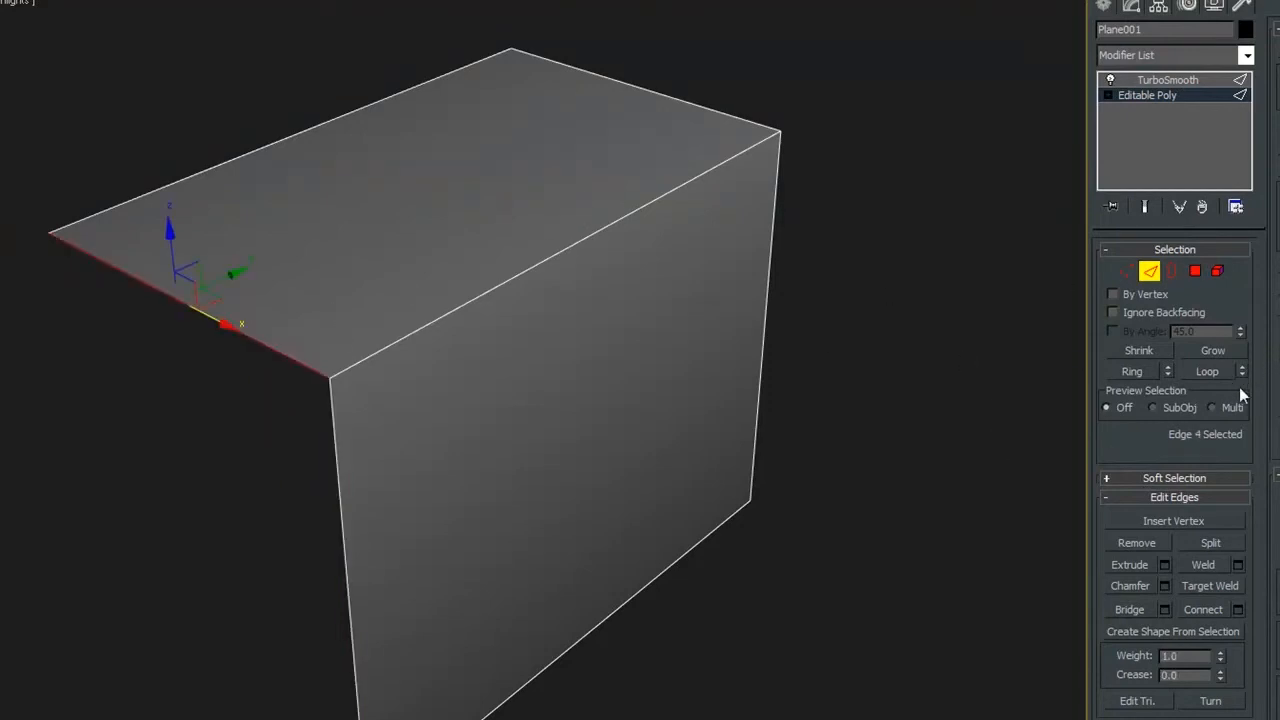
left_click(1140, 372)
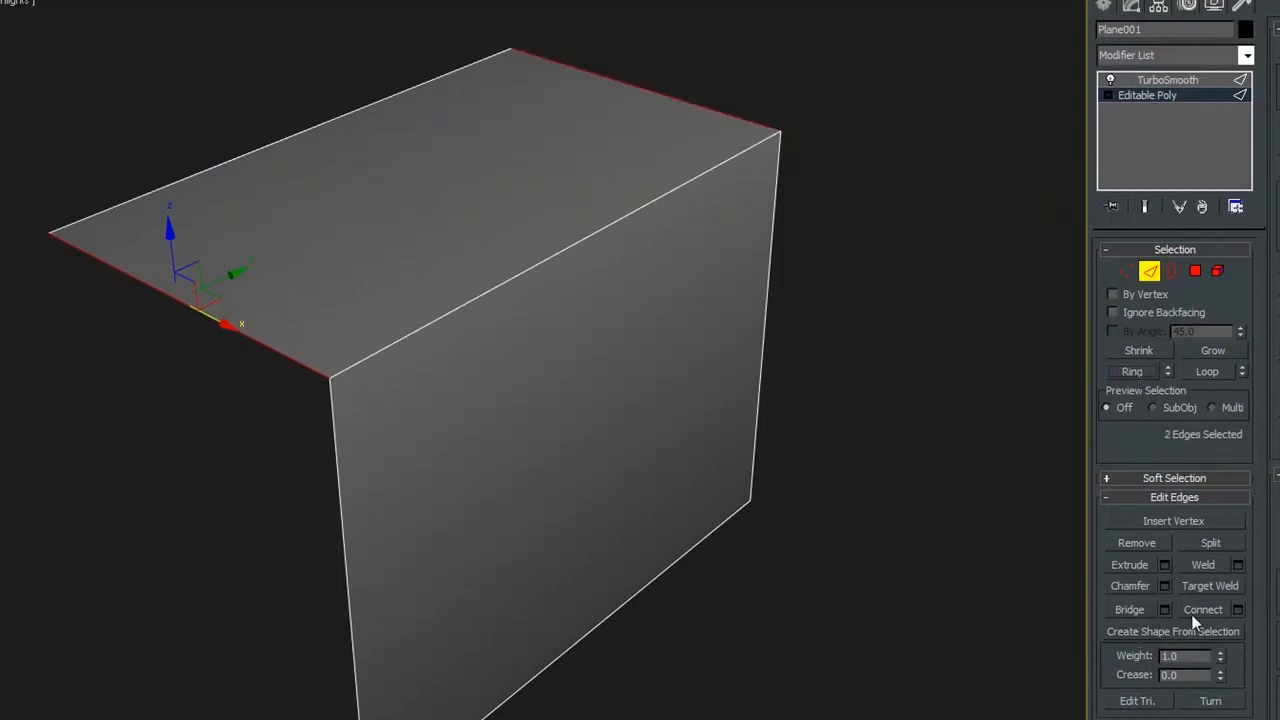
left_click(1239, 611)
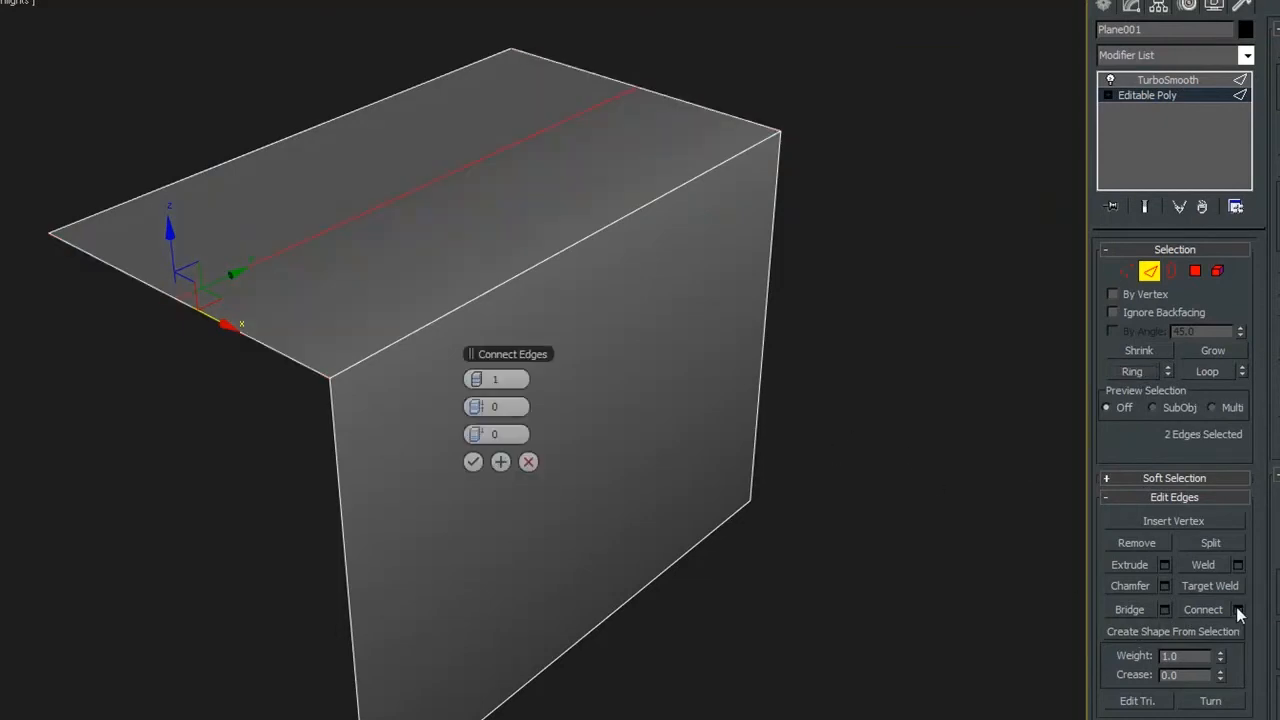
left_click(473, 462)
- Ring-select the vertical side edges of the front face and connect them with one edge across the middle
middle_click_drag(660, 386, 393, 383, "alt")
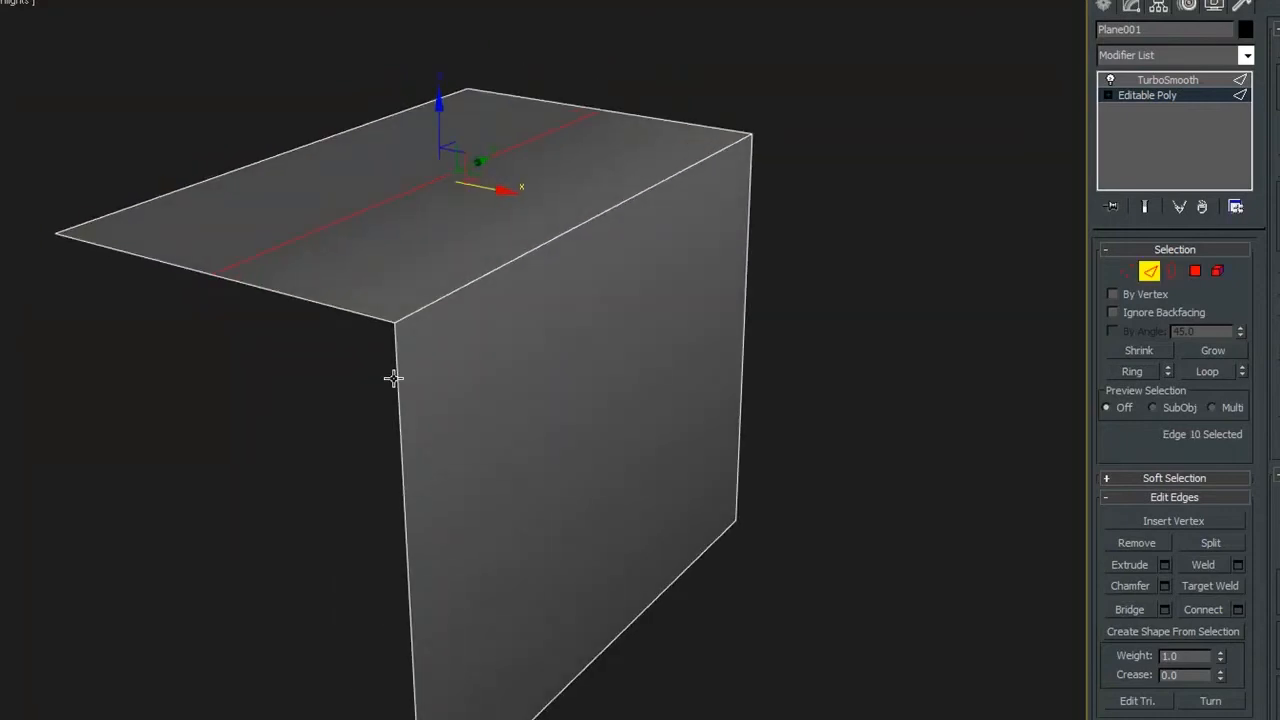
left_click(394, 378)
key("alt+r")
key("ctrl+shift+e")
middle_click_drag(786, 398, 799, 334, "alt")
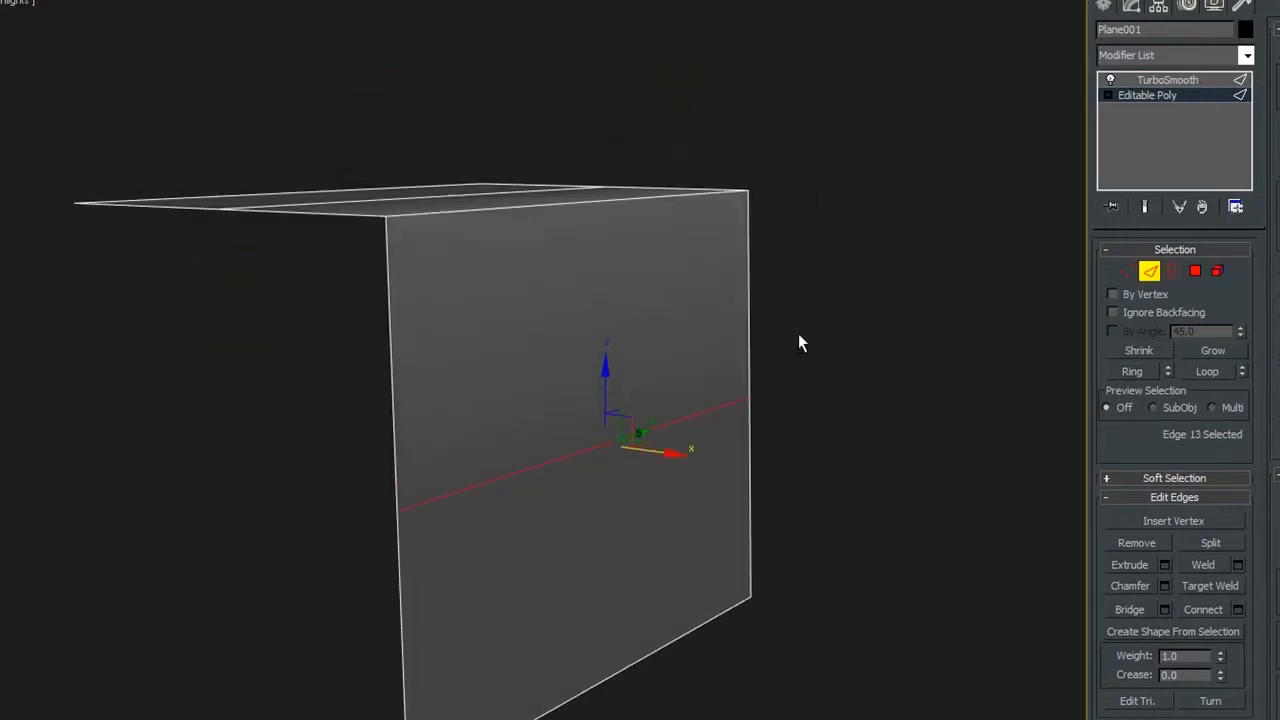
- Move the front face's new middle edge up along Z until it sits just below the fold
left_click_drag(617, 388, 609, 182)
key("ctrl+z")
left_click_drag(607, 371, 563, 171)
- Select the upper face's middle edge and move it along X until it sits close to the fold
middle_click_drag(563, 171, 367, 202, "alt")
double_click(373, 211)
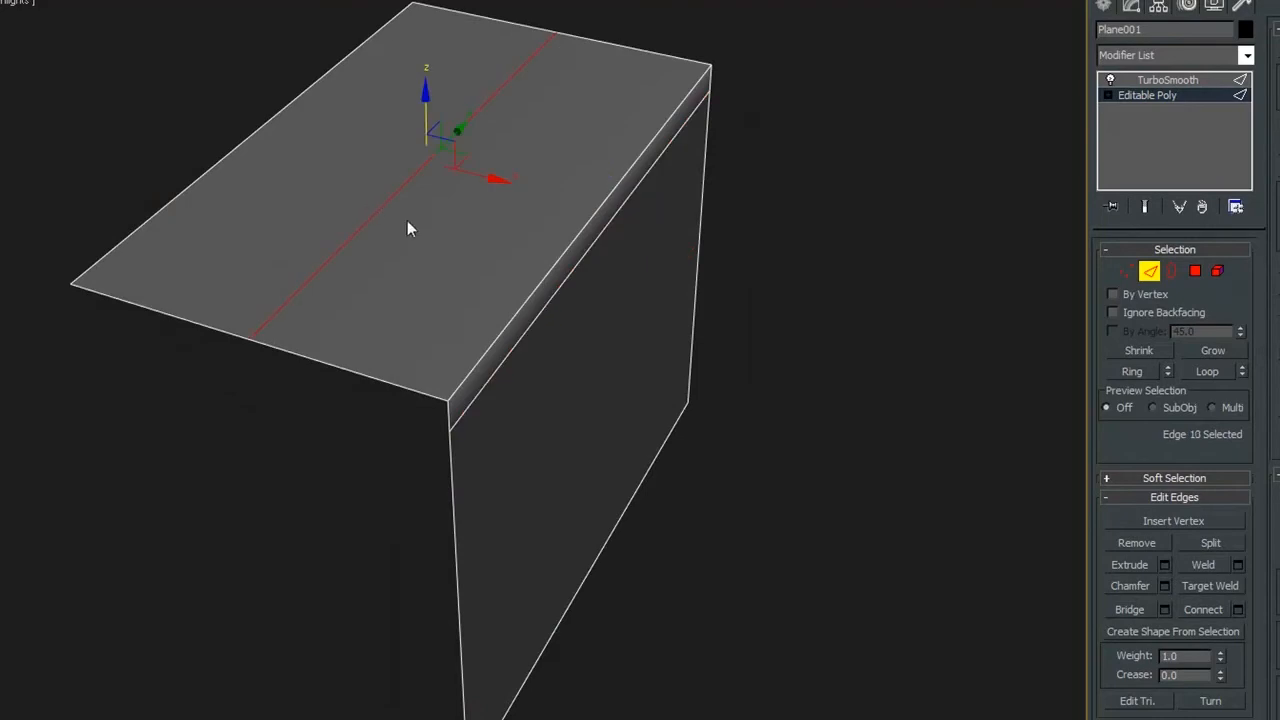
left_click_drag(474, 170, 618, 202)
- Leave edge editing and return to the TurboSmooth level to examine how the supporting edges shape the smoothed corner
left_click(1149, 271)
left_click(1180, 82)
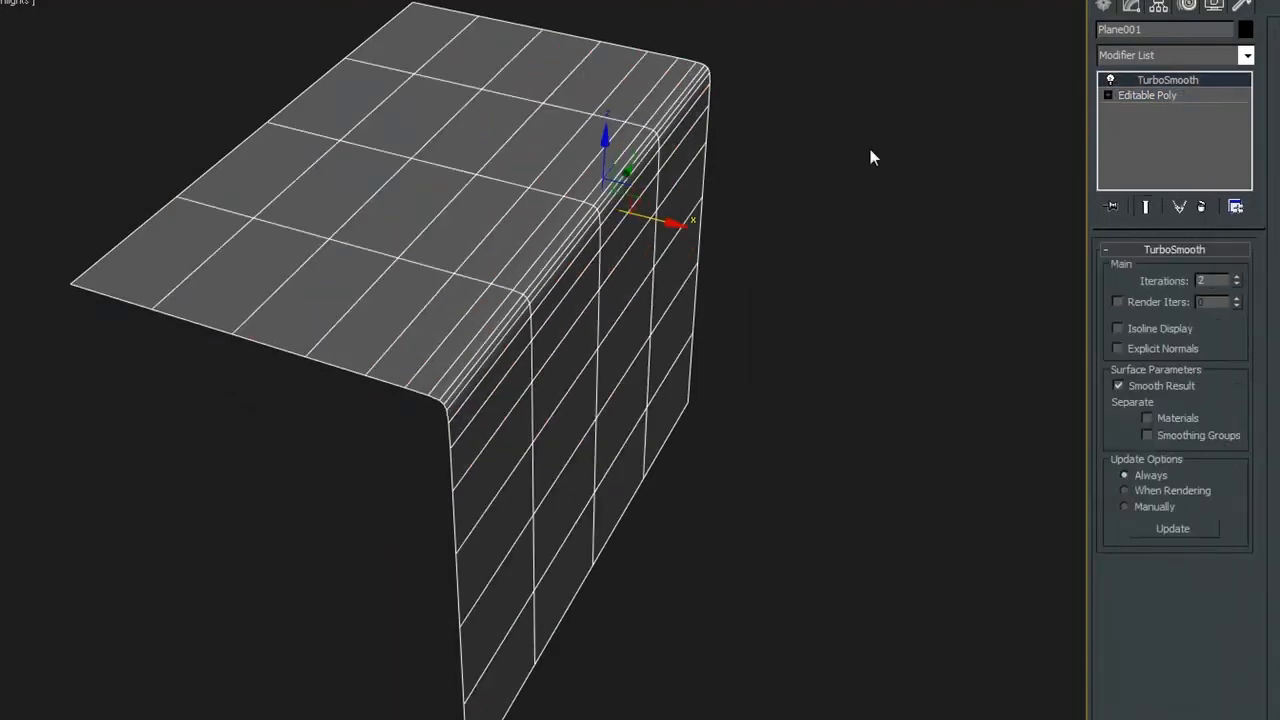
left_click(869, 157)
mouse_move(860, 306)
middle_mouse_down("alt")
mouse_move(803, 274)
mouse_move(531, 263)
mouse_move(846, 271)
mouse_move(480, 269)
middle_mouse_up("alt")
left_click(531, 337)
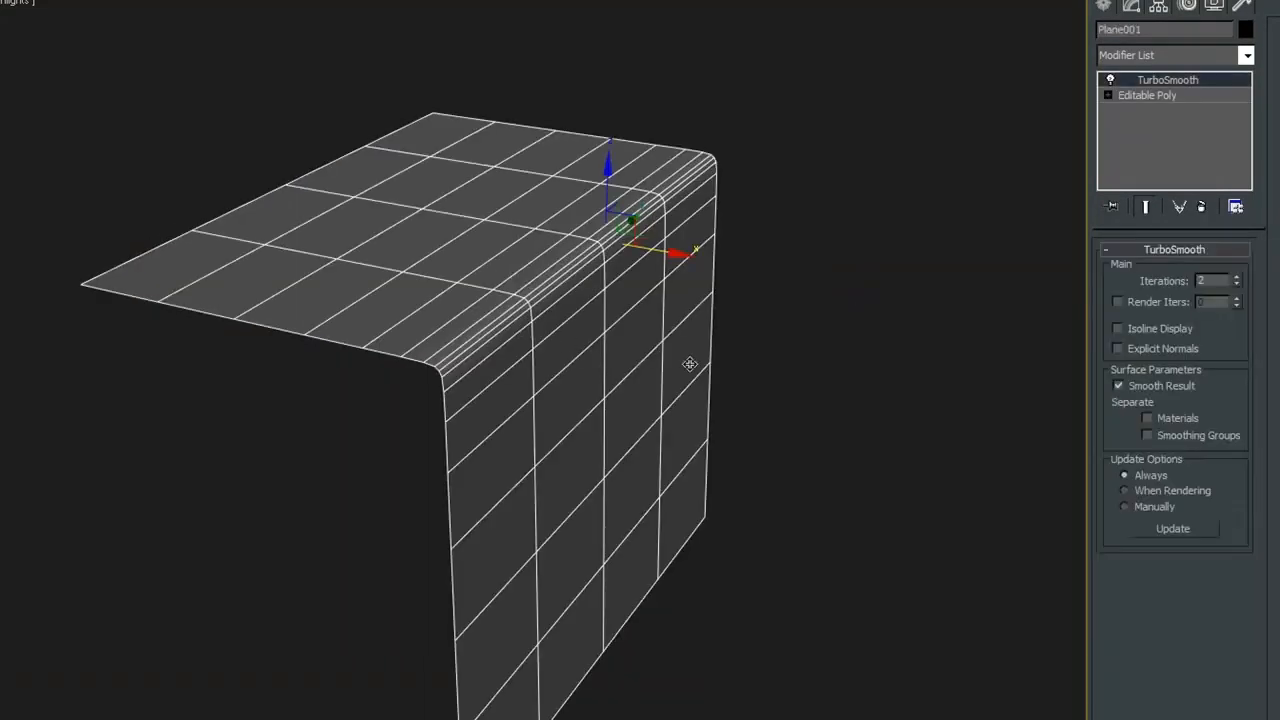
scroll(700, 366, "up", 2)
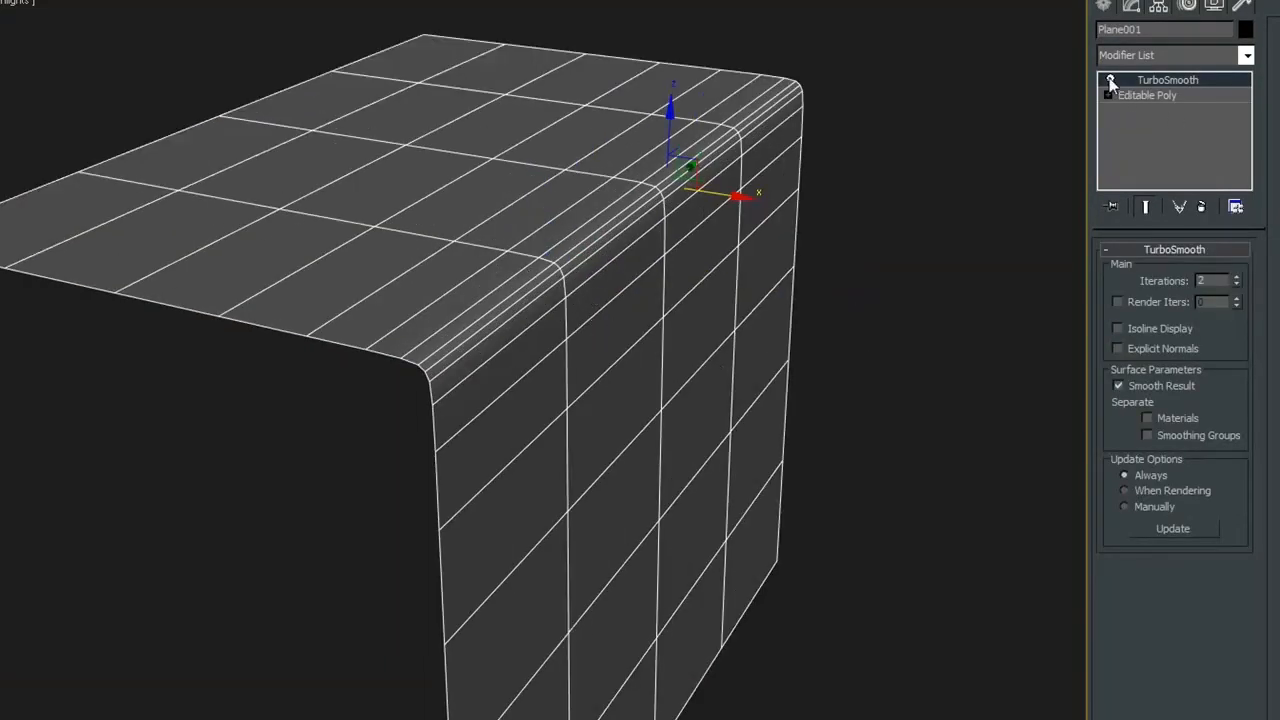
- Select the upper supporting edge in the Editable Poly and, with the end result shown, move it slightly away from the fold
left_click(1130, 96)
key("2")
left_click(569, 230)
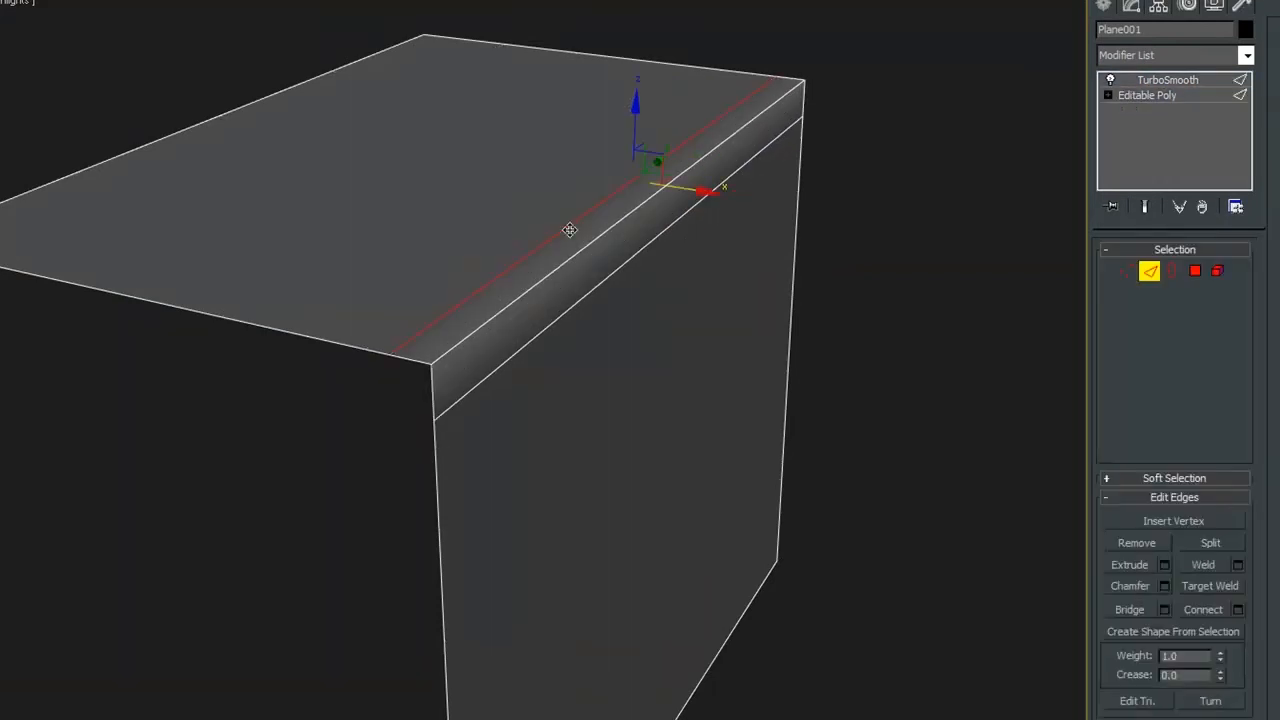
left_click(1145, 206)
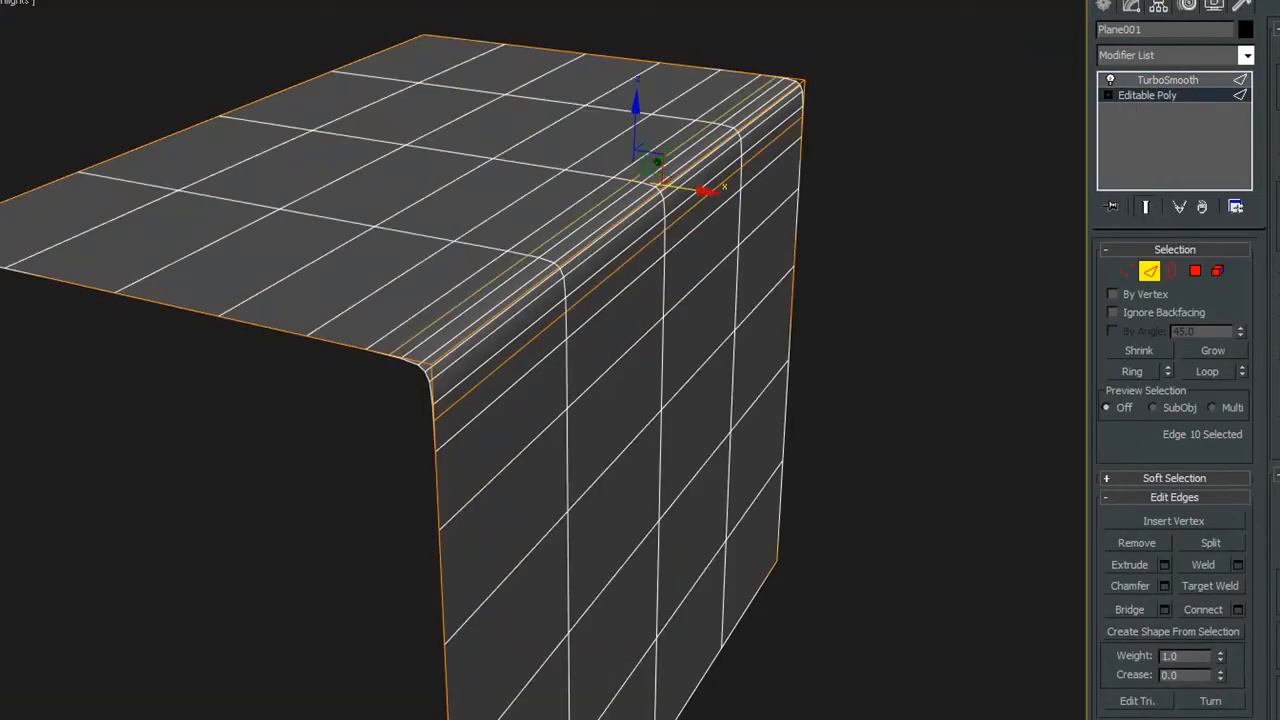
mouse_move(691, 192)
left_mouse_down()
mouse_move(466, 166)
mouse_move(691, 211)
mouse_move(674, 202)
left_mouse_up()
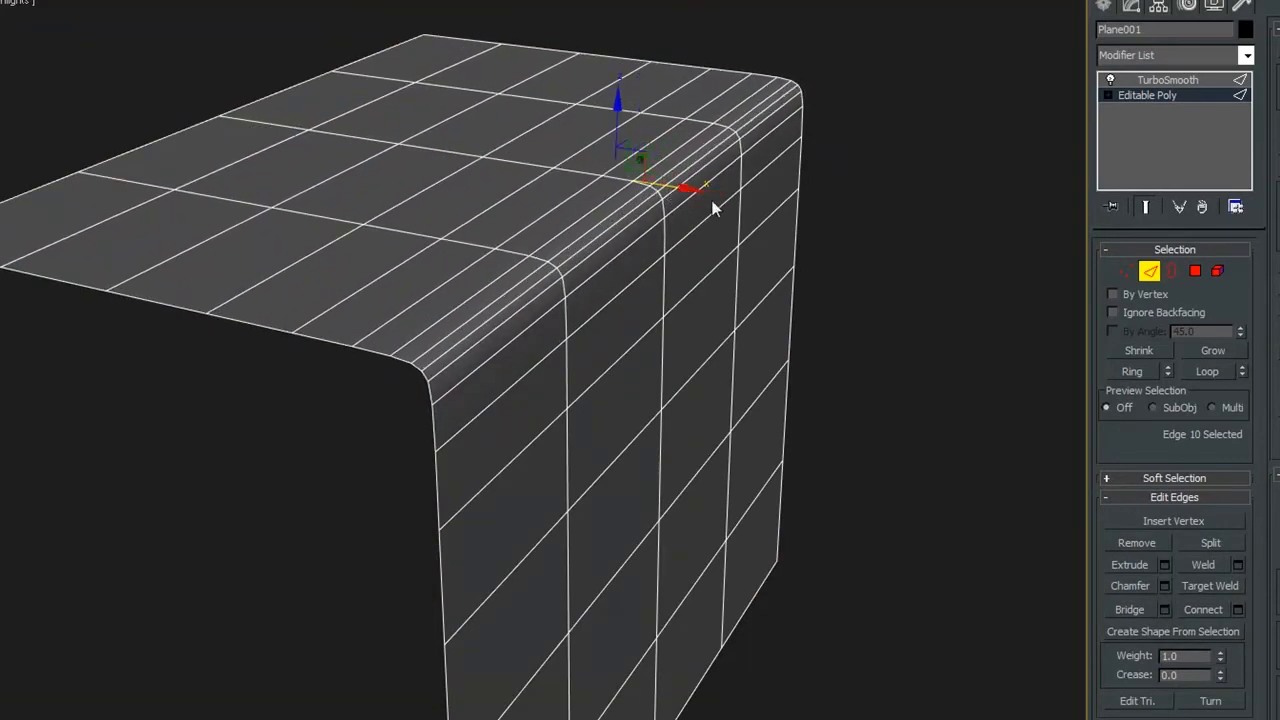
- Hide the end result, move the upper and front supporting edges closer to the fold, and leave edge editing
left_click(1145, 206)
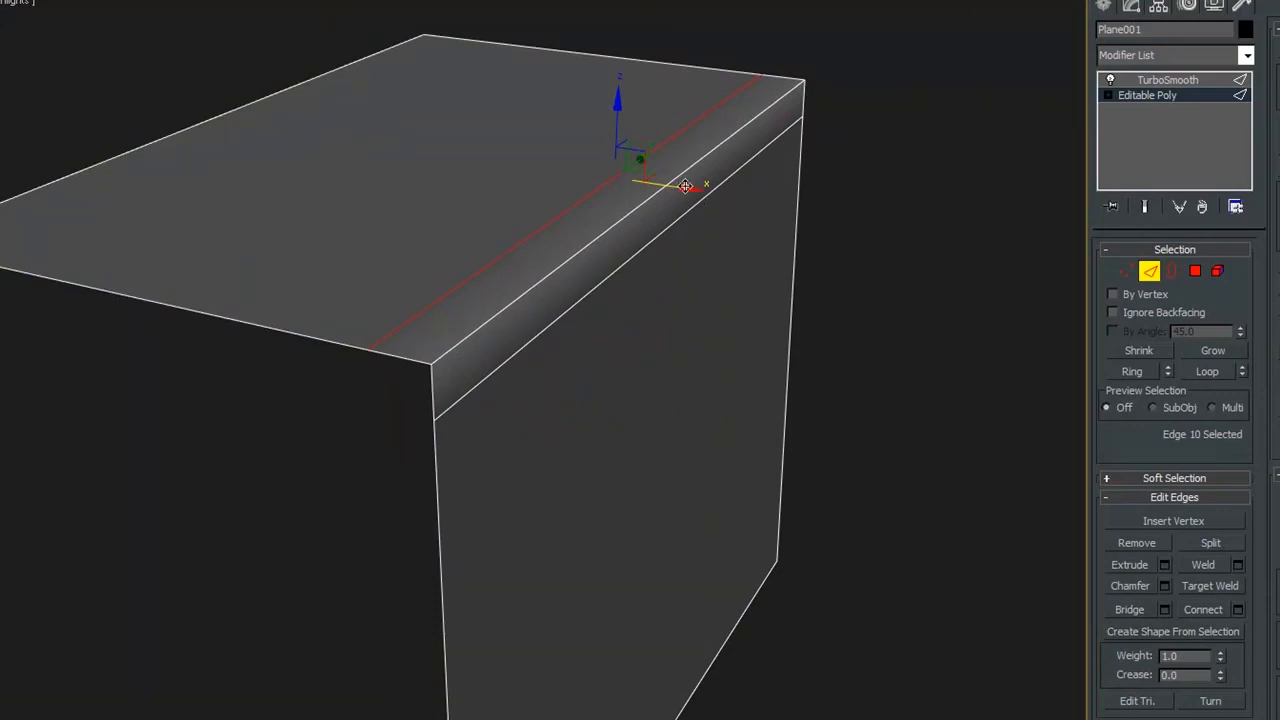
double_click(646, 245)
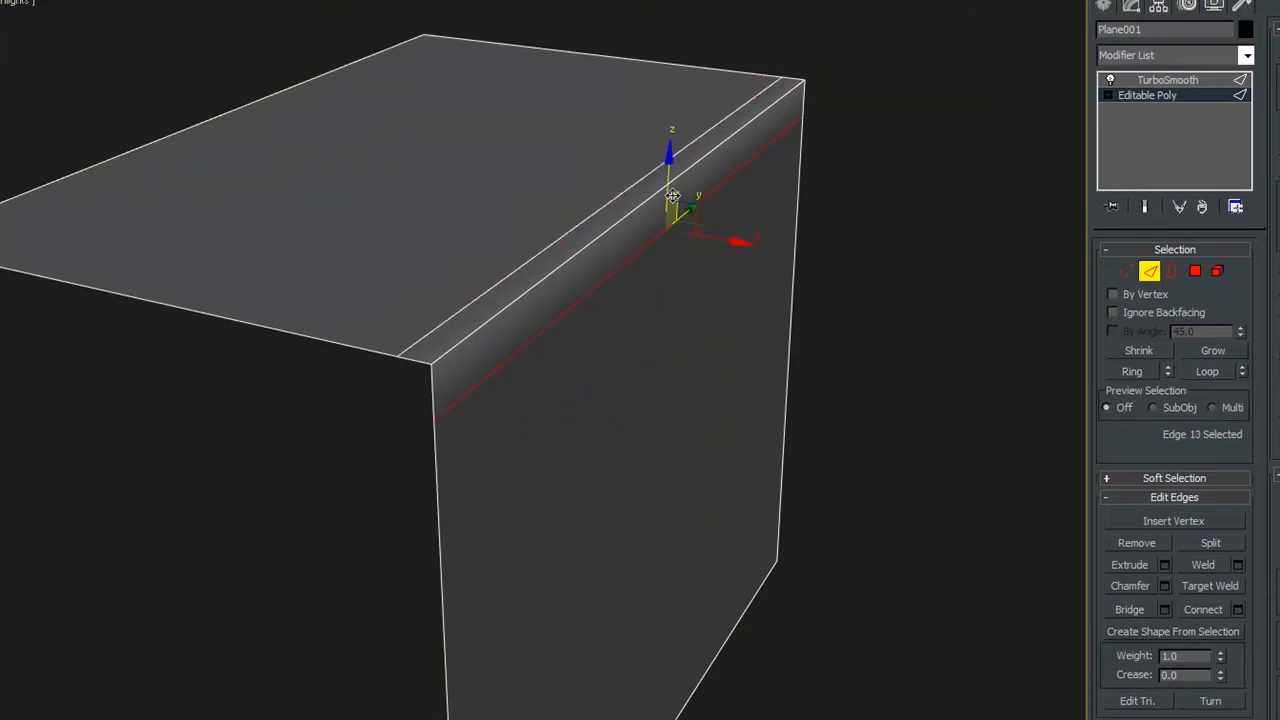
left_click(1148, 272)
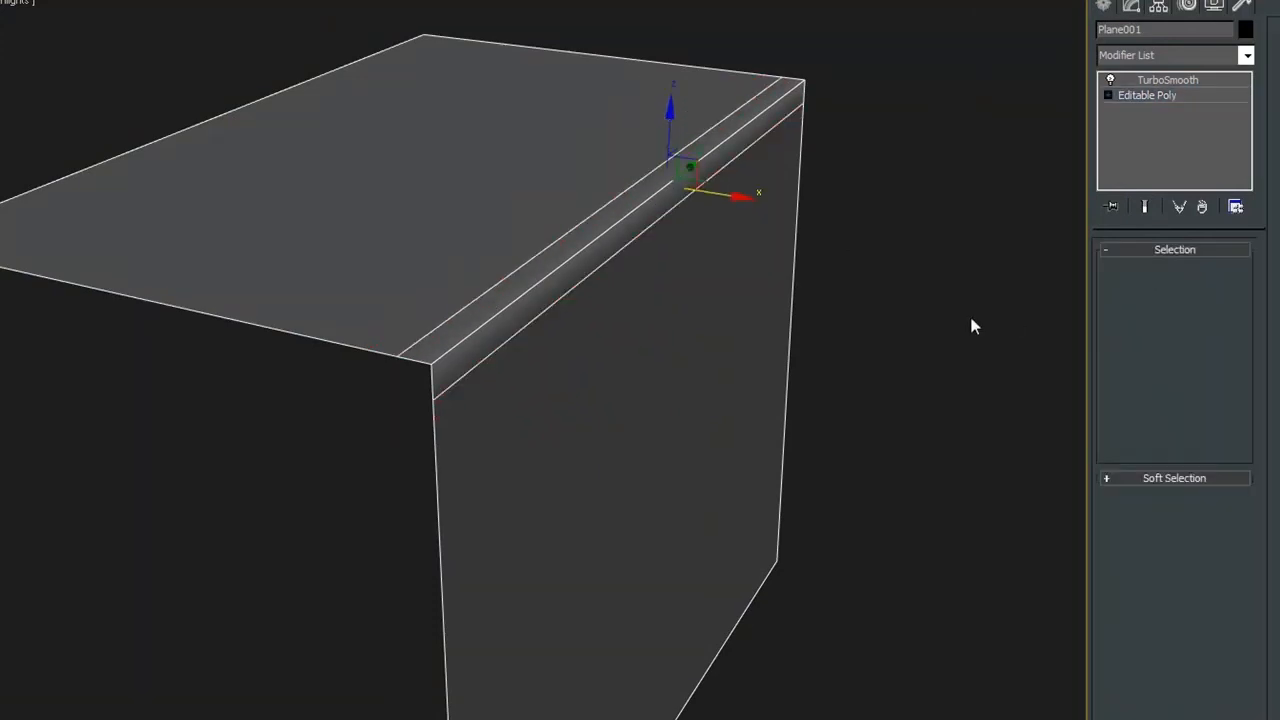
- Examine the unsmoothed shading along the fold and its two supporting edges from several angles
middle_click_drag(969, 312, 890, 348, "alt")
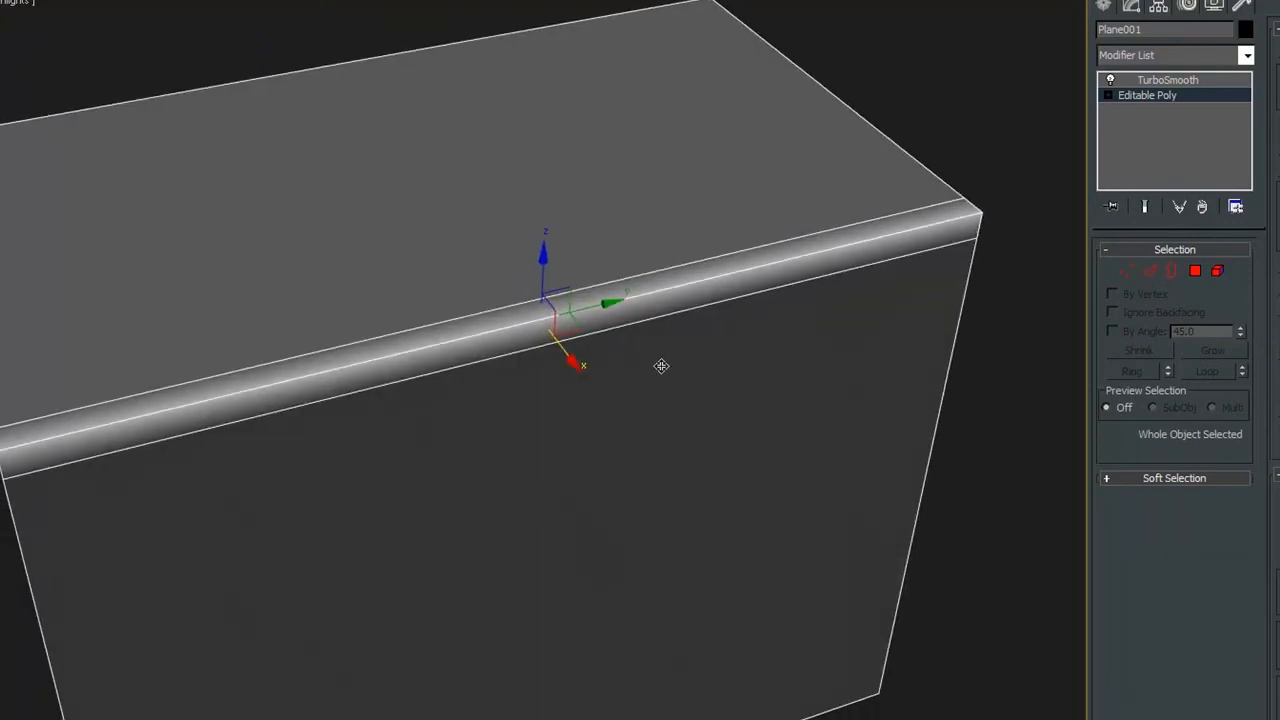
scroll(597, 384, "down", 3)
middle_click_drag(597, 383, 596, 347, "alt")
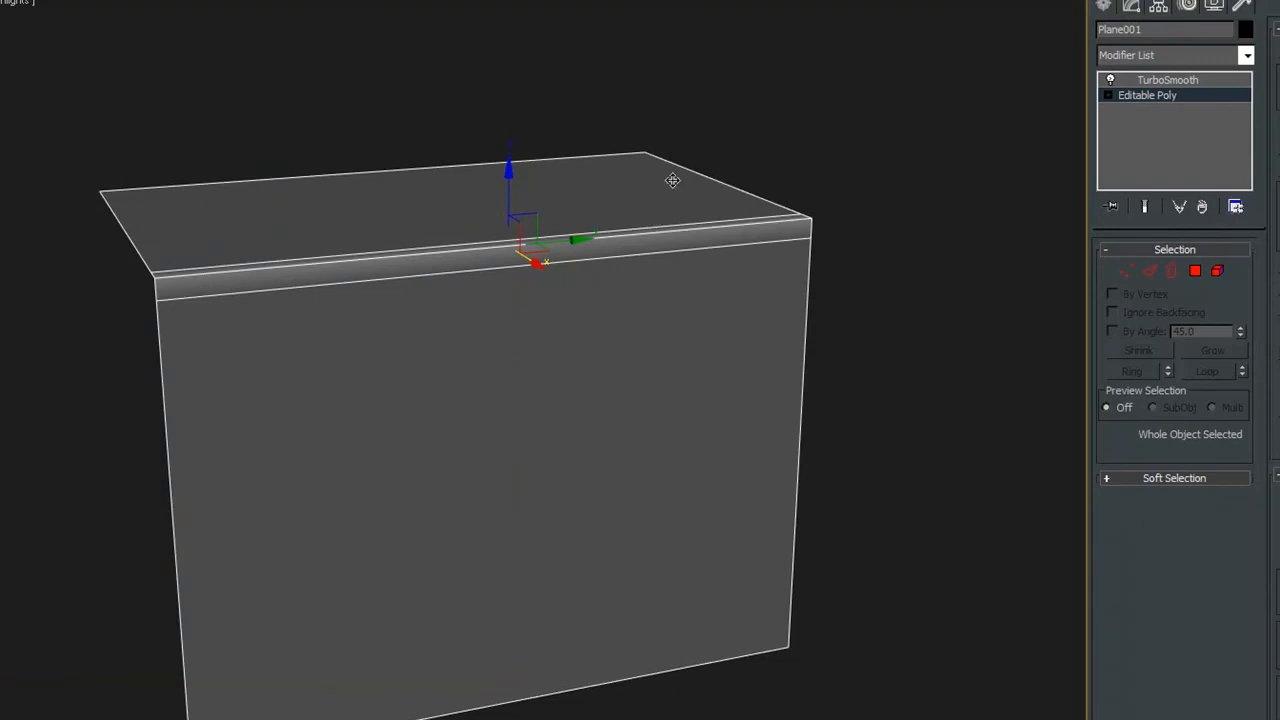
middle_click_drag(671, 180, 341, 290, "alt")
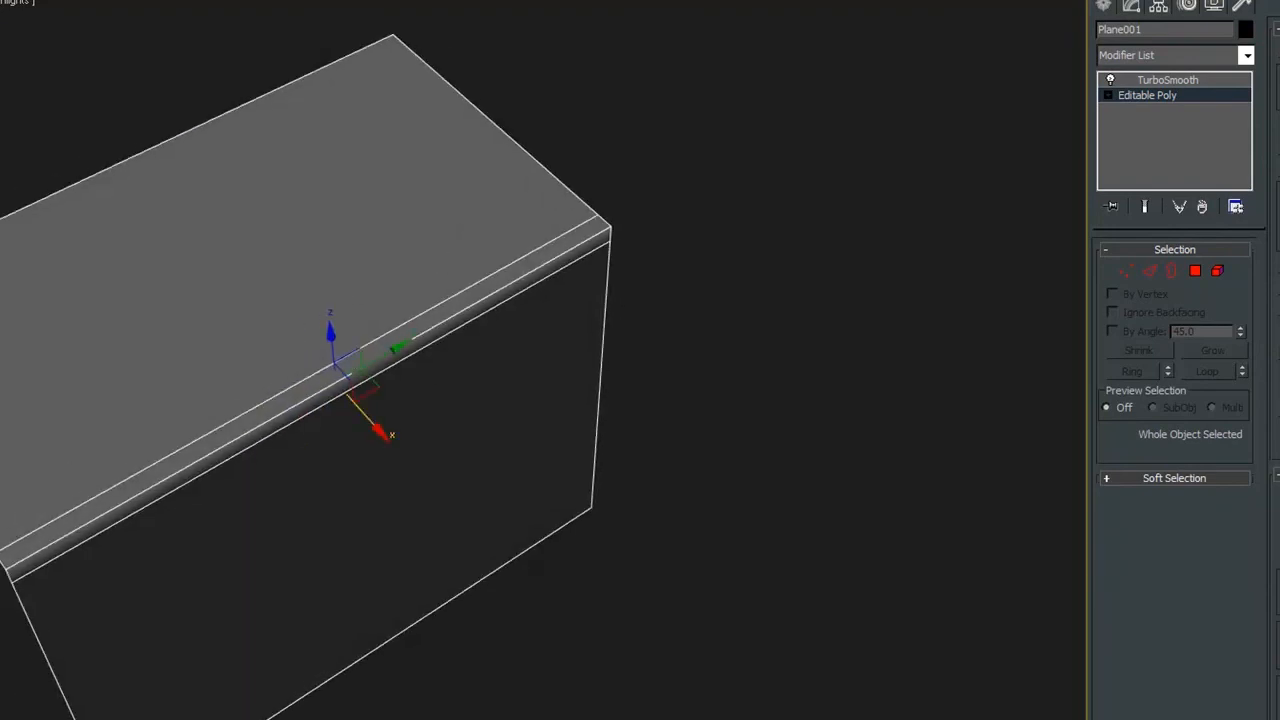